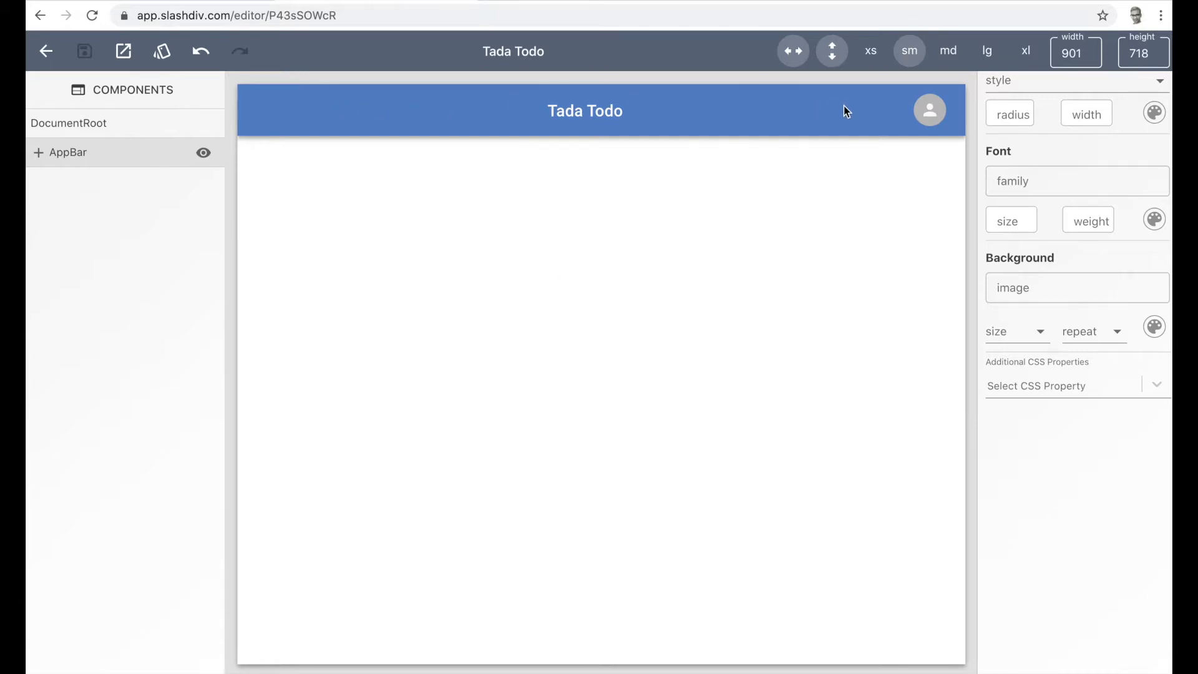
Check the Todo design in Figma, return to Slashdiv and add a Drawer component to the DocumentRoot.
{"action": "left_click", "coordinate": [208, 3]}
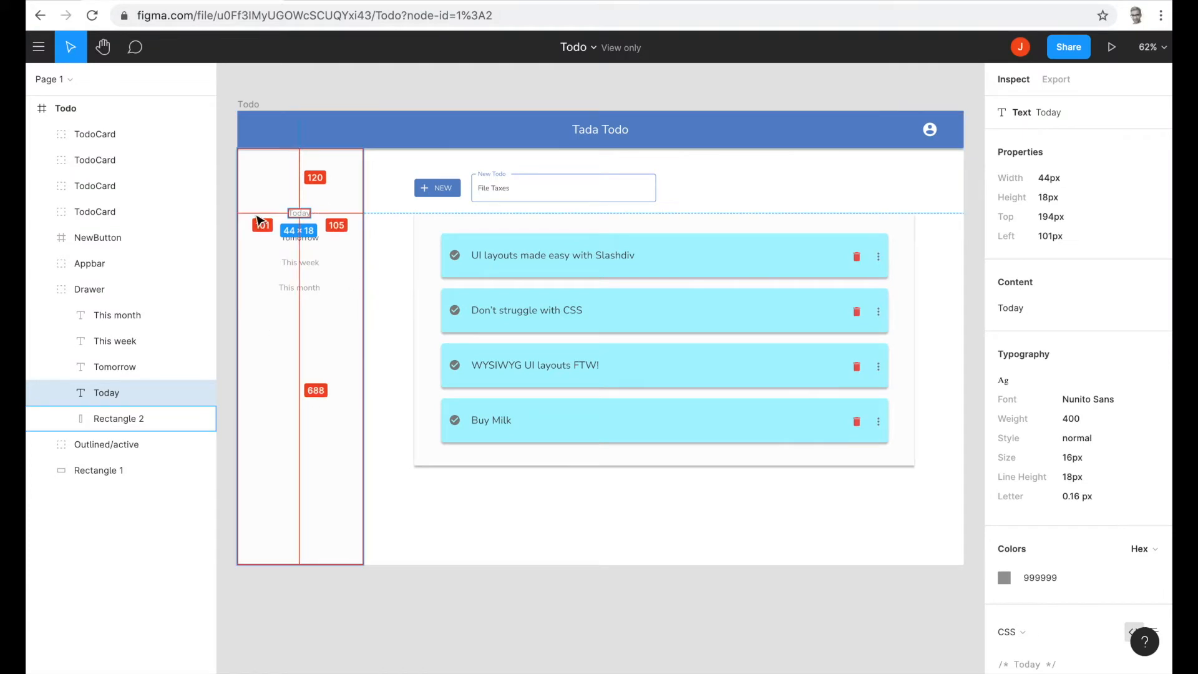
{"action": "left_click", "coordinate": [370, 2]}
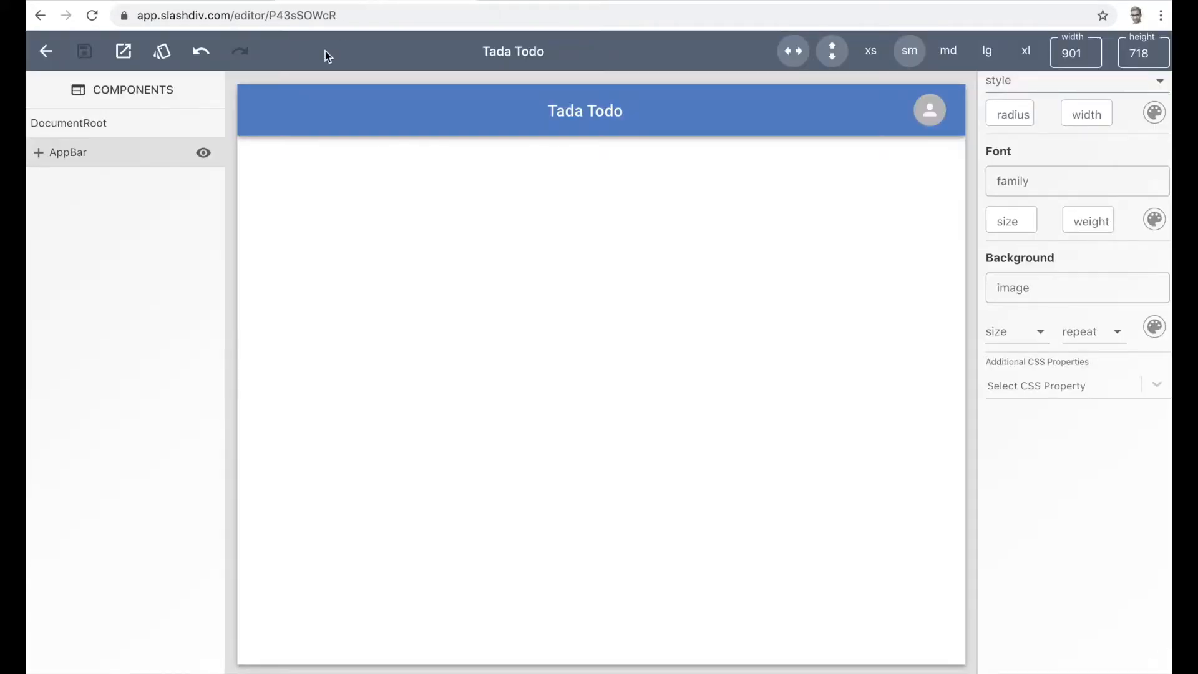
{"action": "left_click", "coordinate": [100, 129]}
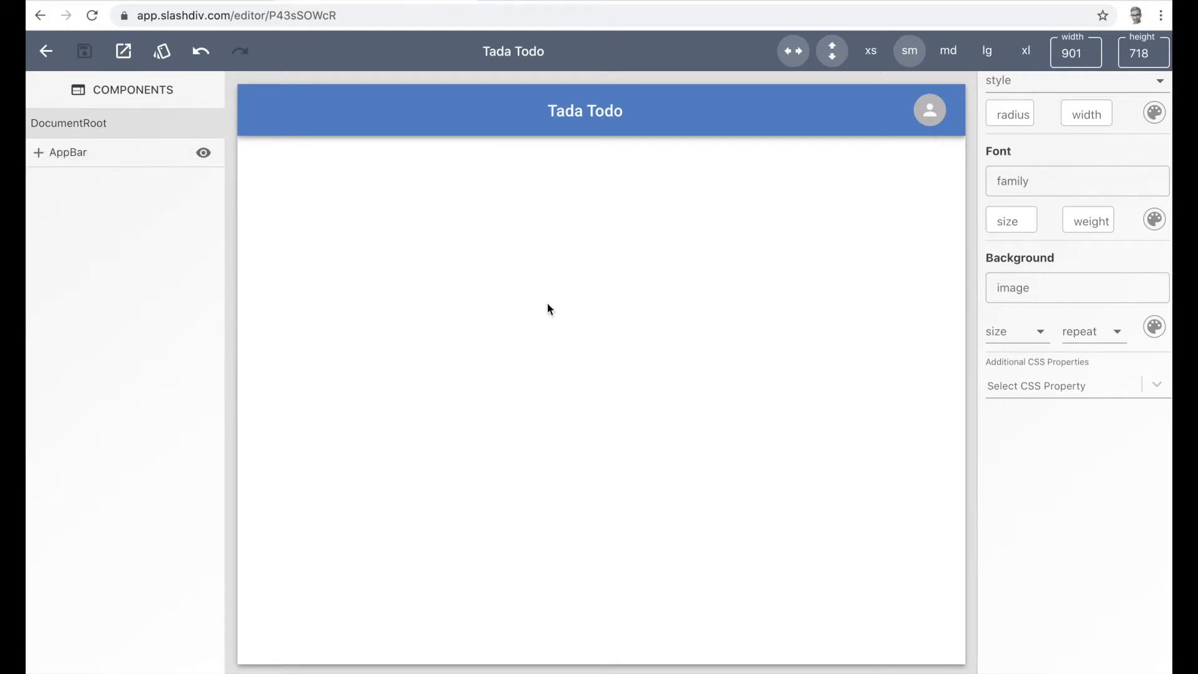
{"action": "scroll", "coordinate": [1065, 385], "scroll_direction": "up", "scroll_amount": 8}
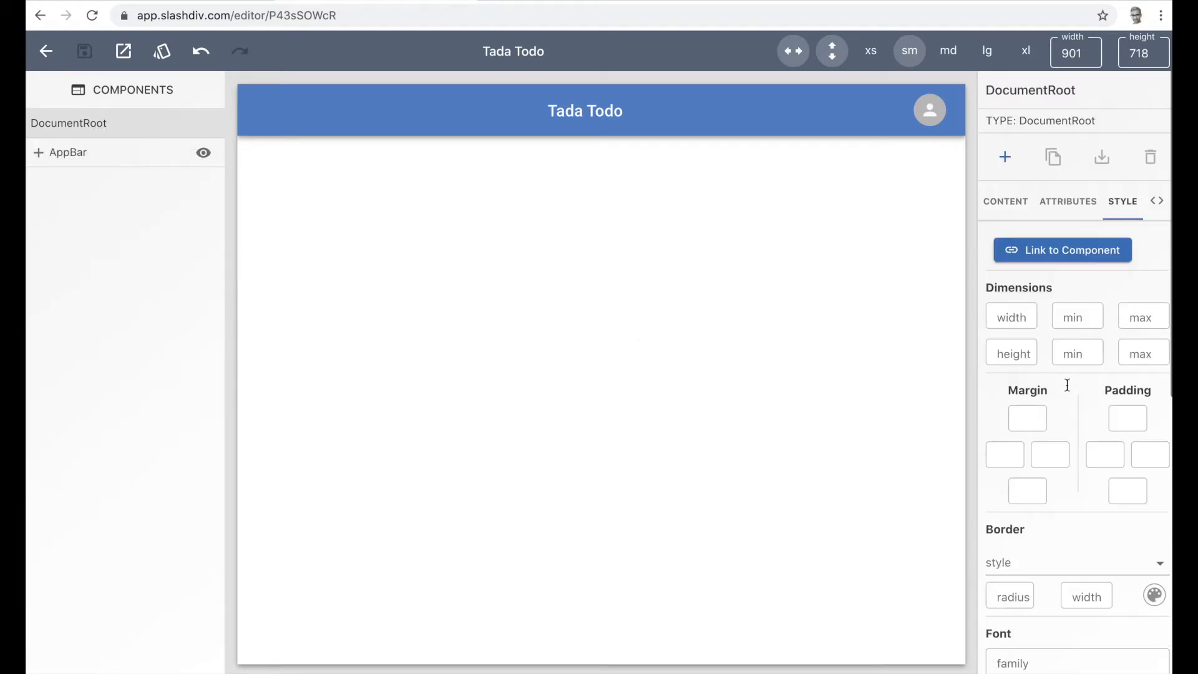
{"action": "left_click", "coordinate": [1007, 203]}
{"action": "left_click", "coordinate": [1005, 157]}
{"action": "left_click", "coordinate": [1029, 224]}
{"action": "type", "text": "dra"}
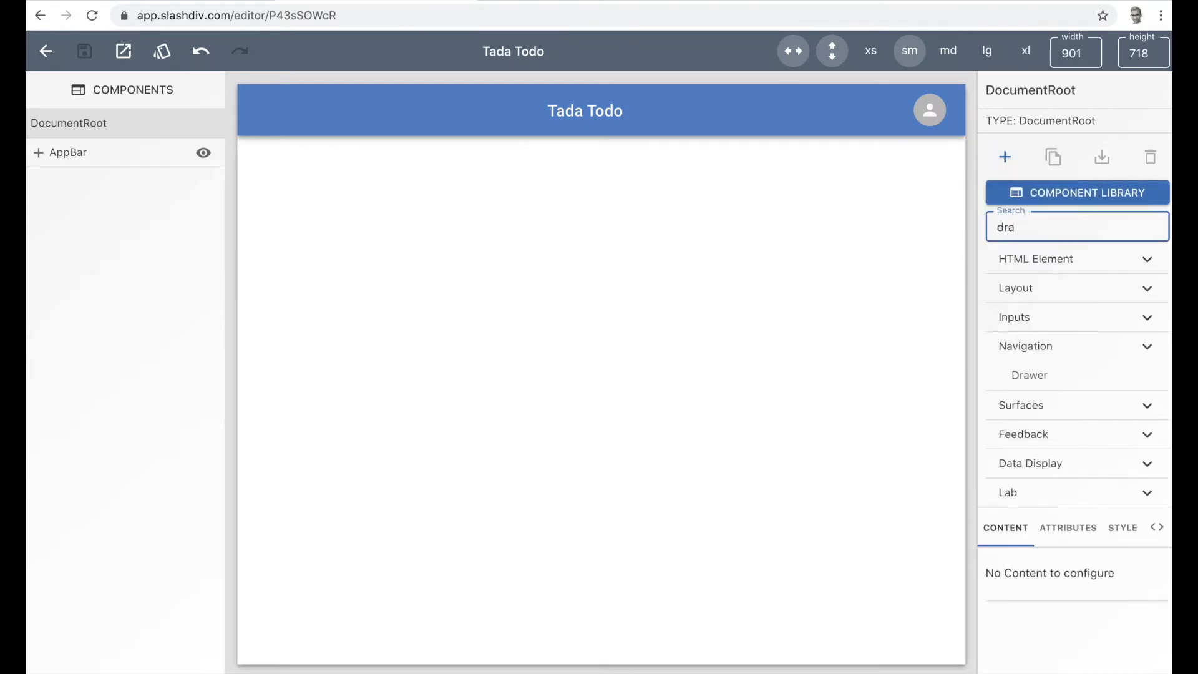
{"action": "left_click", "coordinate": [1035, 377]}
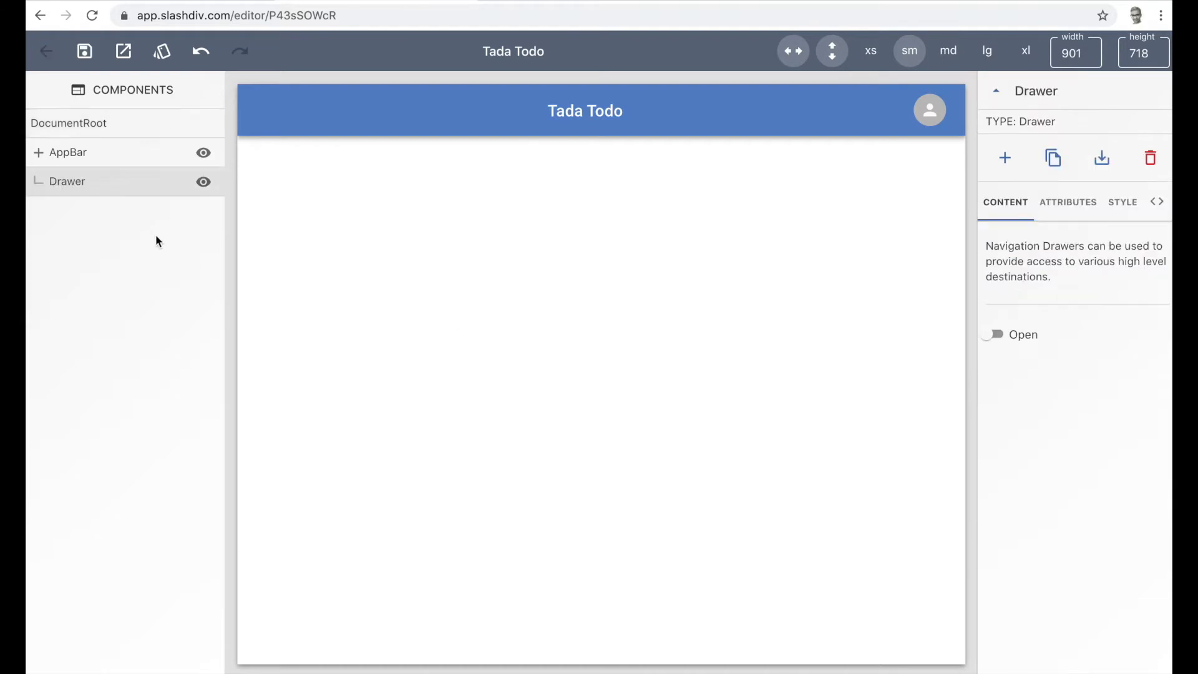
{"action": "left_click_drag", "start_coordinate": [73, 153], "coordinate": [73, 195]}
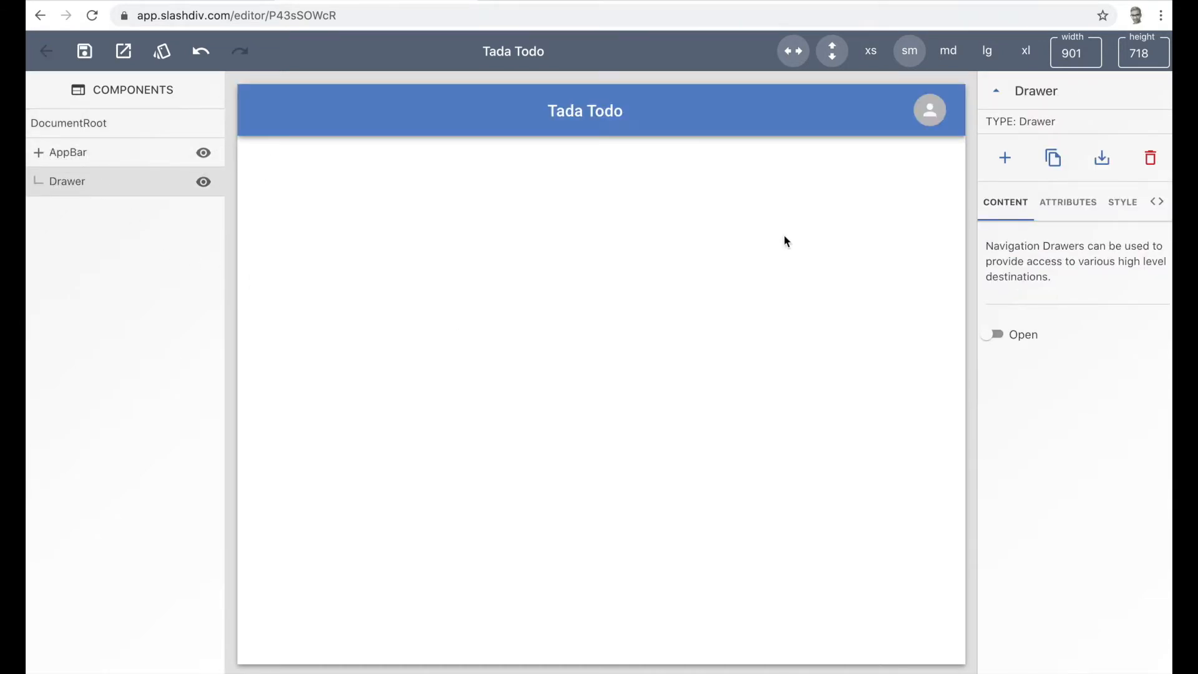
Add a Paper component inside the Drawer.
{"action": "left_click", "coordinate": [1005, 158]}
{"action": "type", "text": "paper"}
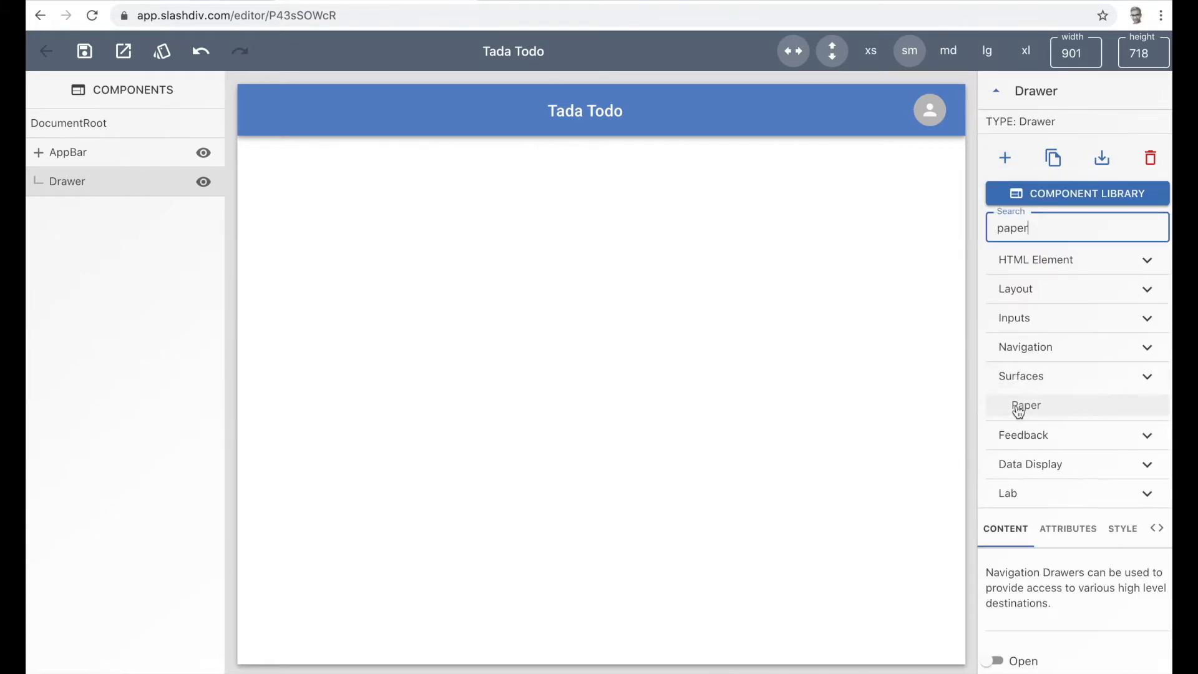
{"action": "left_click", "coordinate": [1019, 407]}
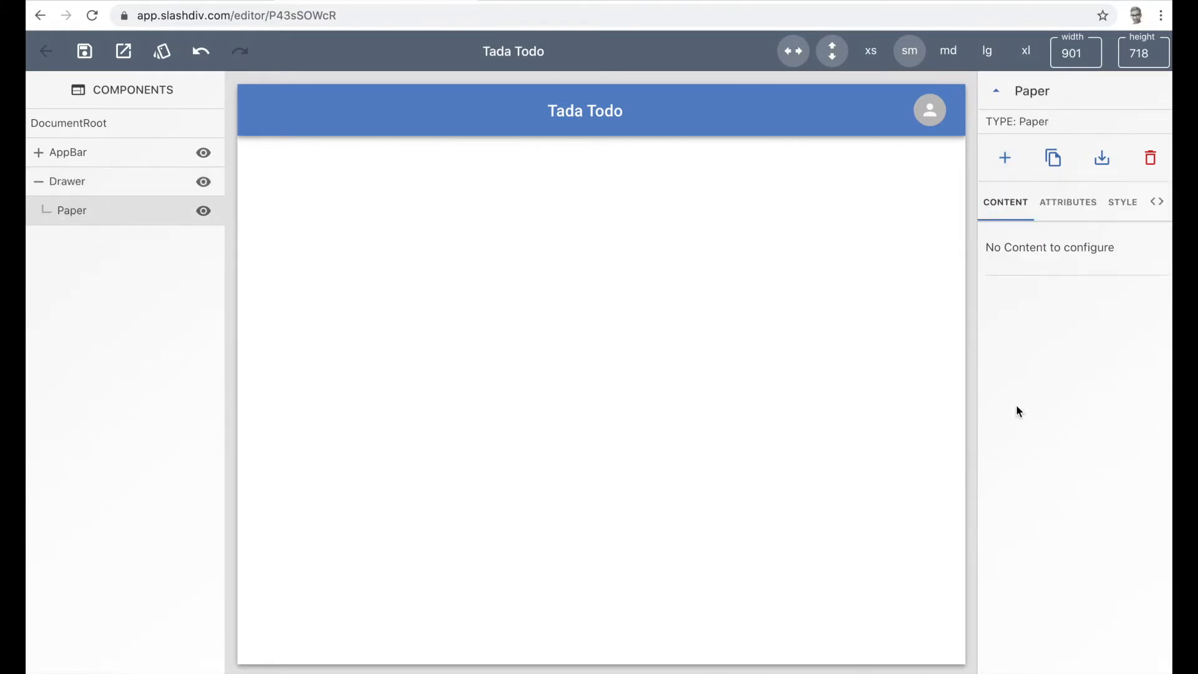
Set the Drawer's Variant attribute to permanent.
{"action": "left_click", "coordinate": [126, 189]}
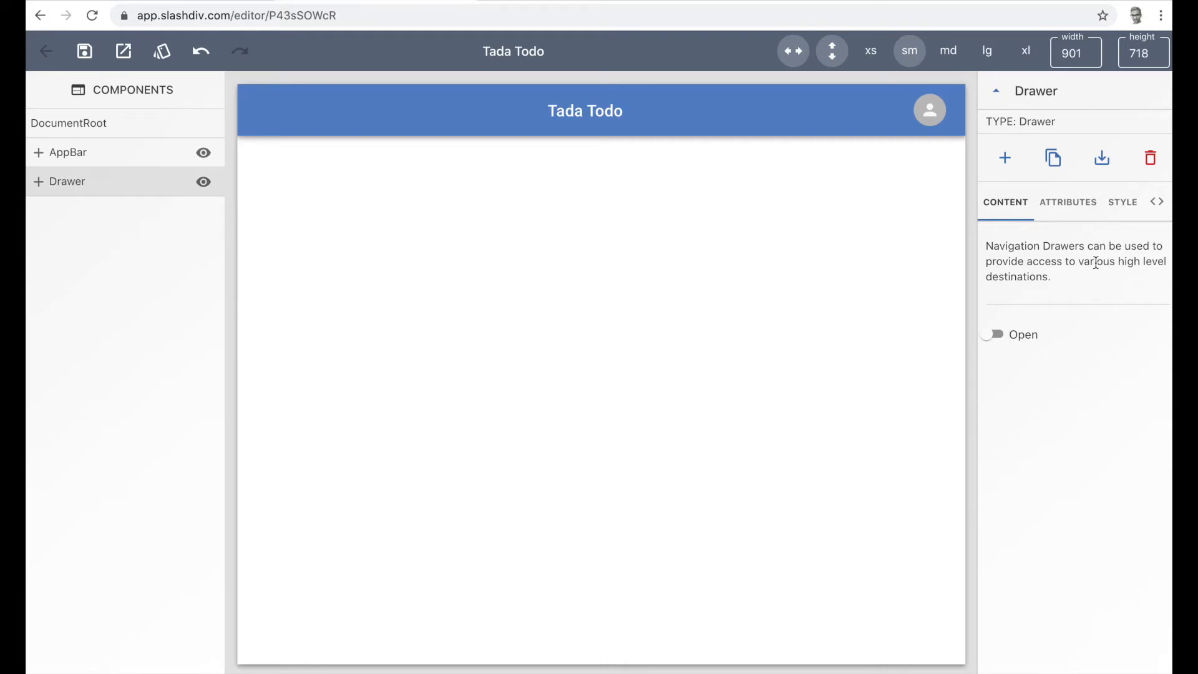
{"action": "left_click", "coordinate": [1065, 205]}
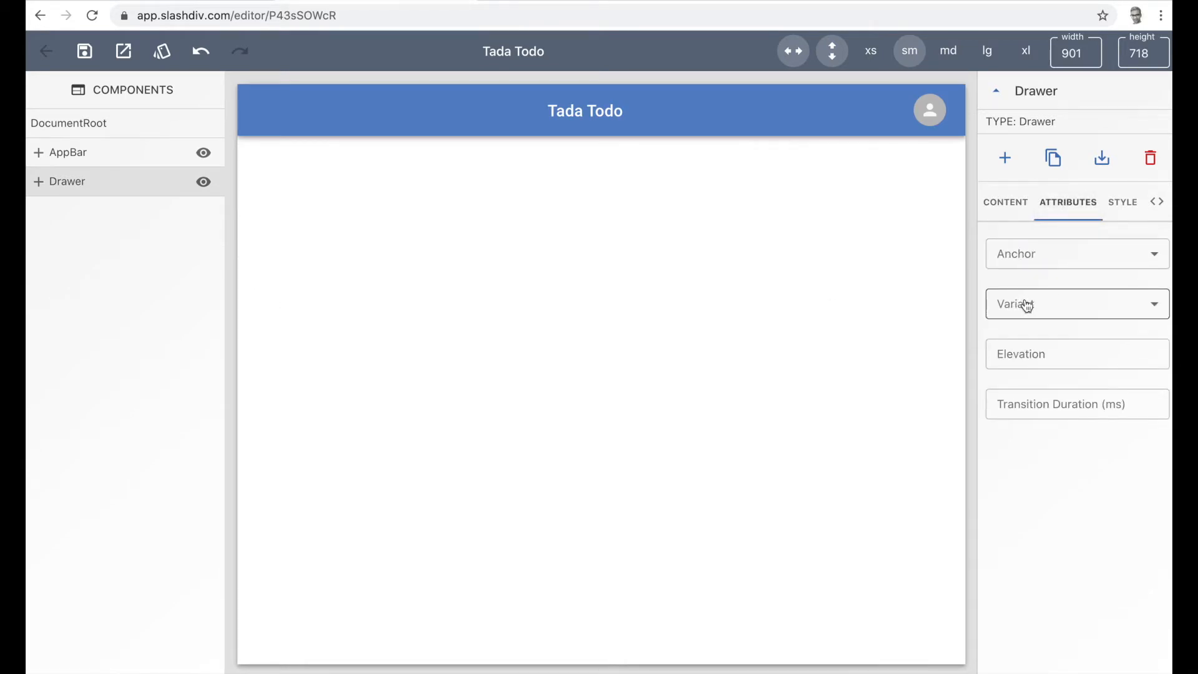
{"action": "left_click", "coordinate": [1028, 306]}
{"action": "left_click", "coordinate": [1026, 306]}
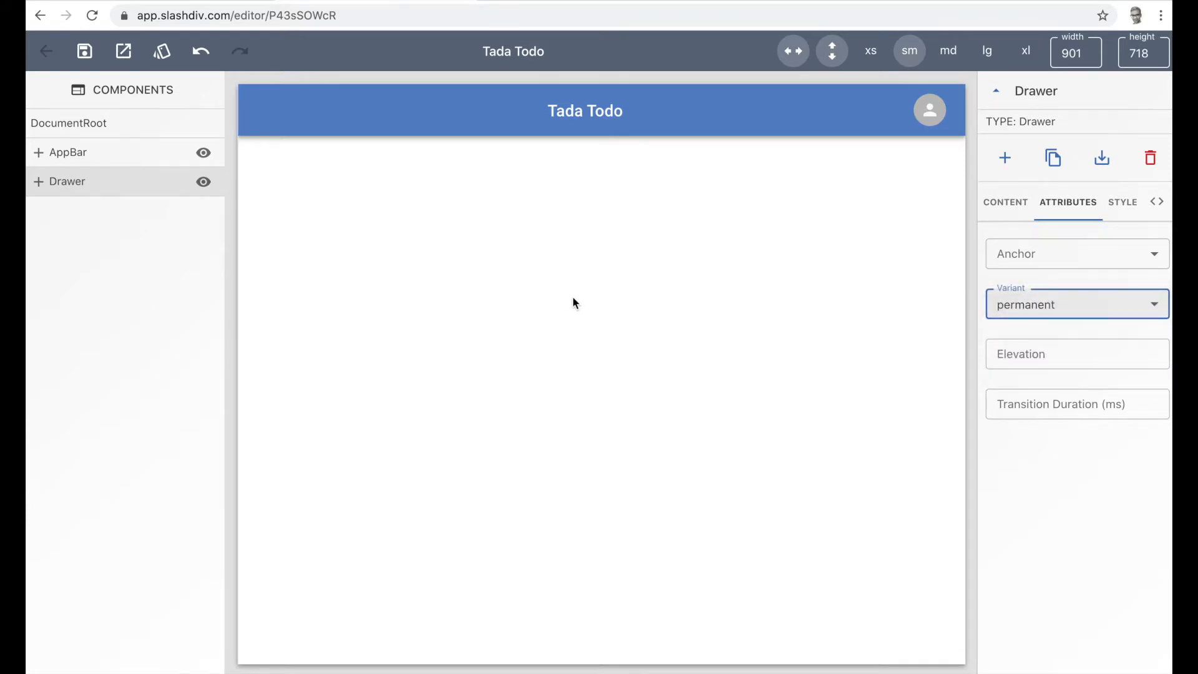
Check the drawer rectangle's size in the Figma design and set the Paper's width to 250 and height to 100vh.
{"action": "left_click", "coordinate": [38, 181]}
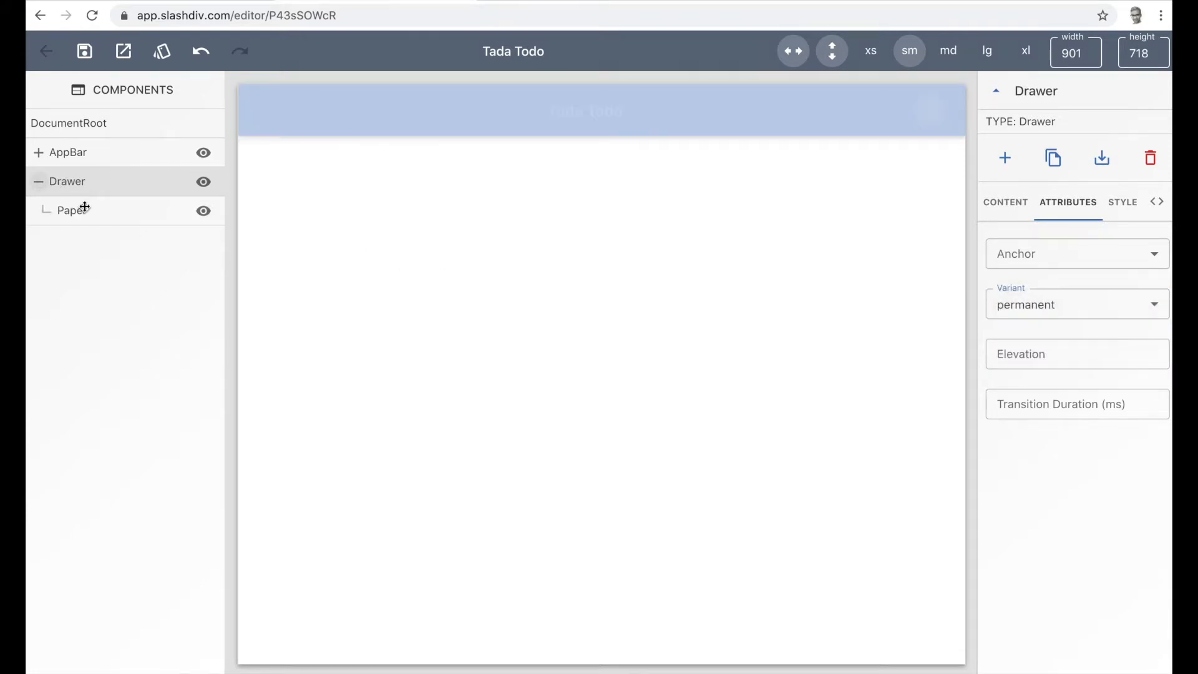
{"action": "left_click", "coordinate": [78, 211]}
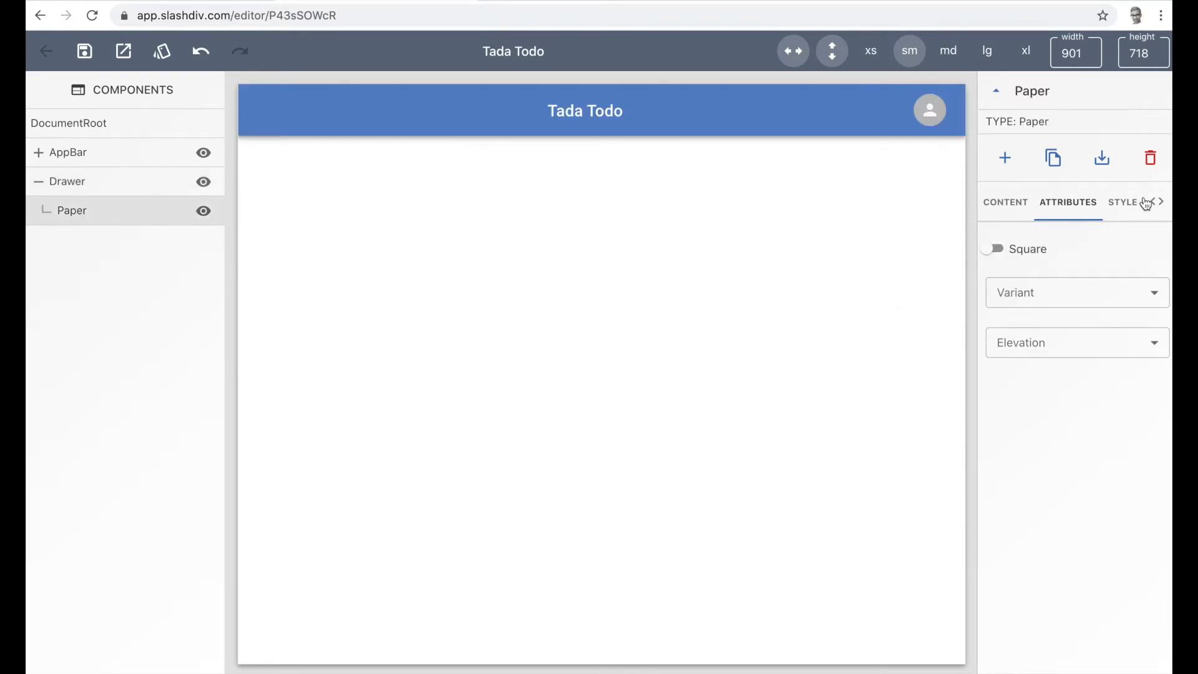
{"action": "left_click", "coordinate": [1126, 203]}
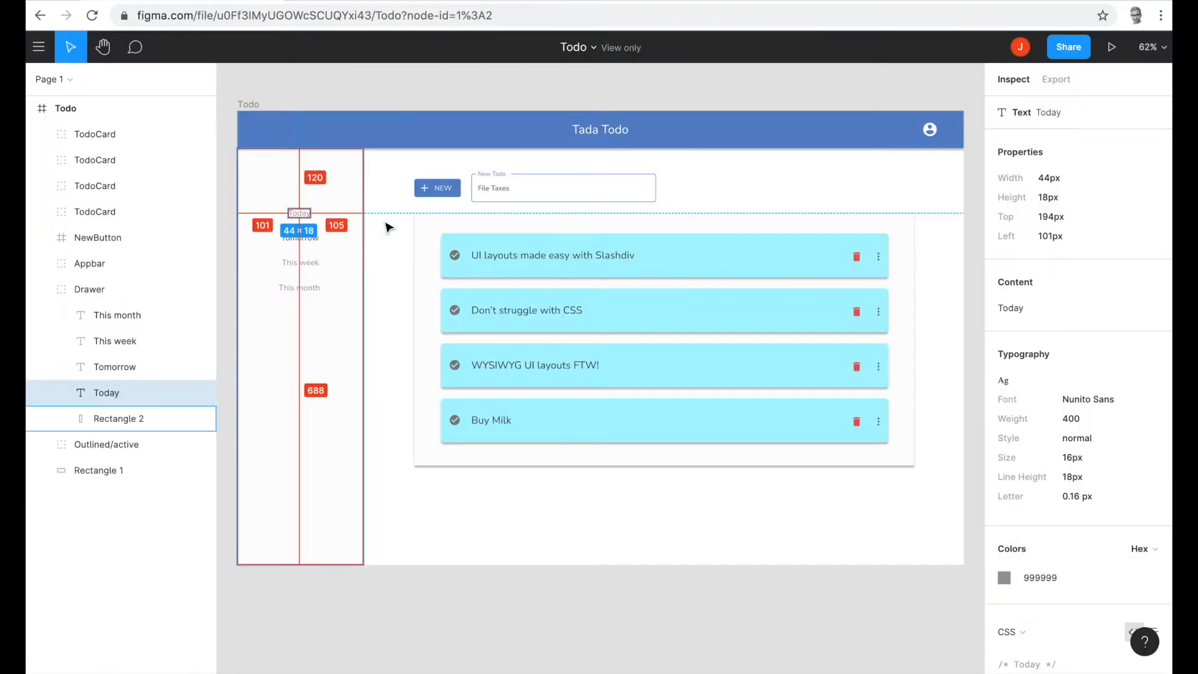
{"action": "left_click", "coordinate": [343, 176]}
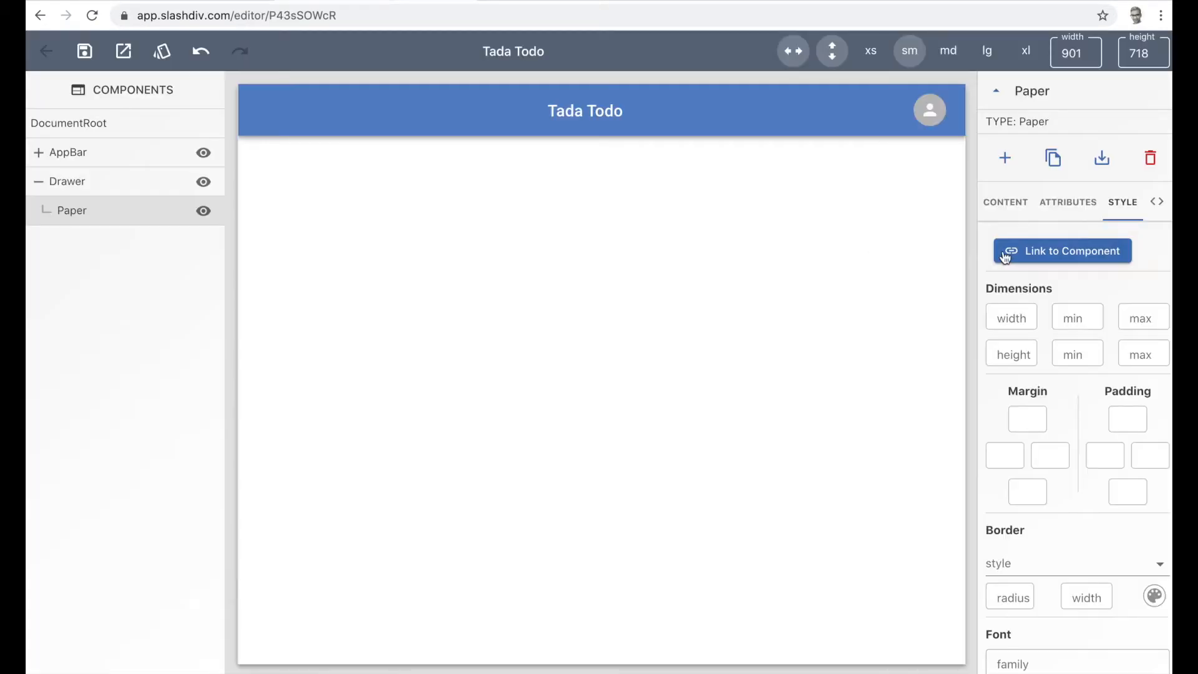
{"action": "left_click", "coordinate": [1013, 317]}
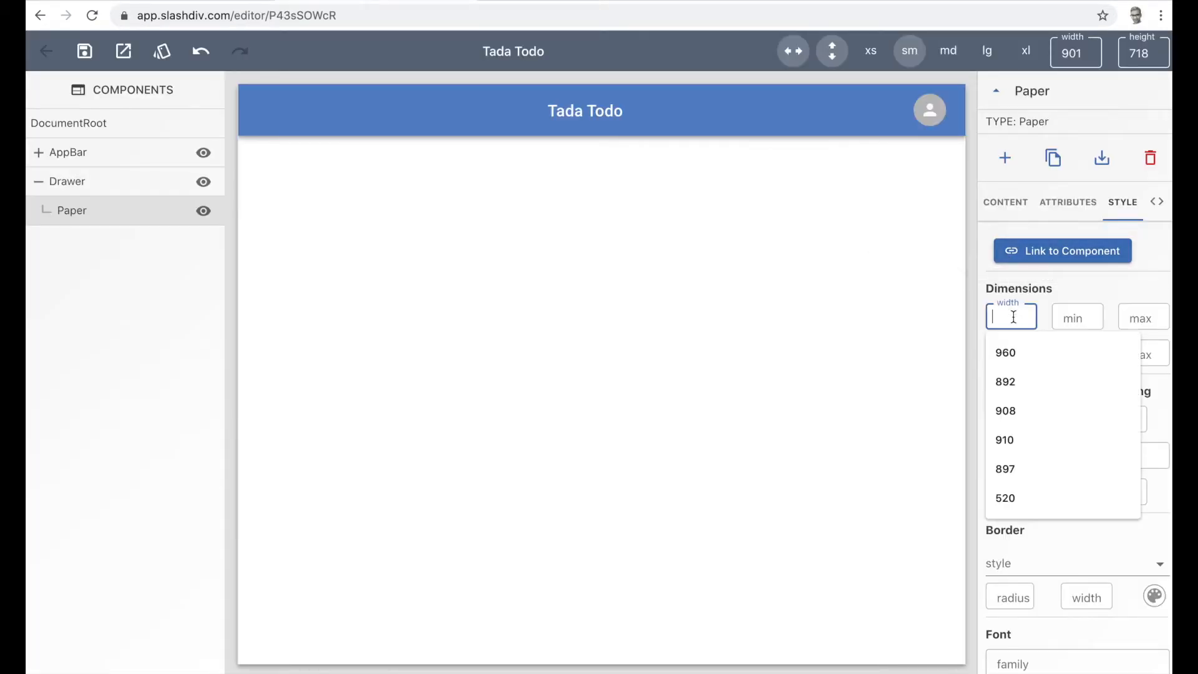
{"action": "type", "text": "250"}
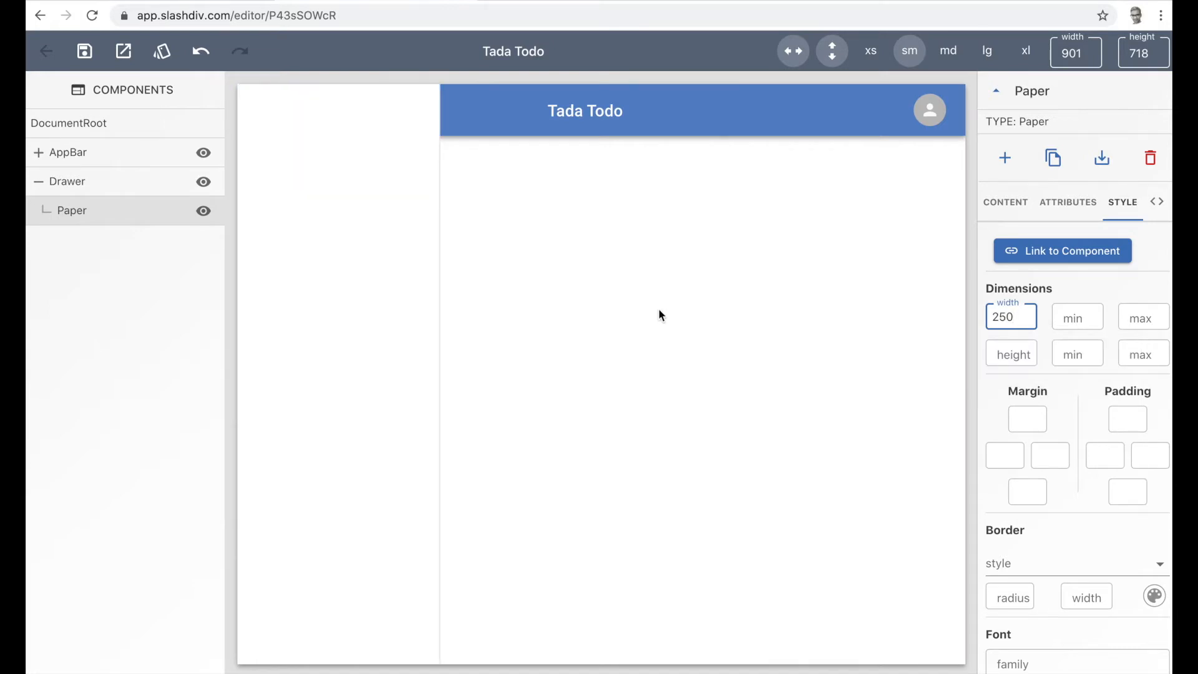
{"action": "left_click", "coordinate": [1009, 355]}
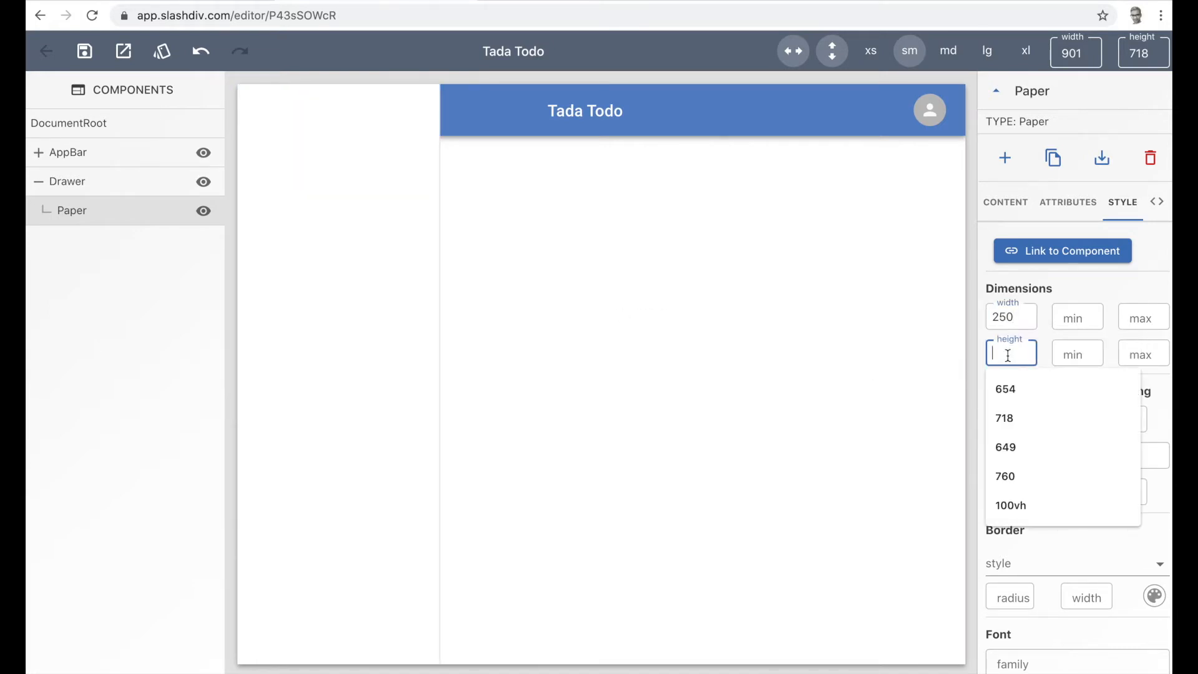
{"action": "type", "text": "100vh"}
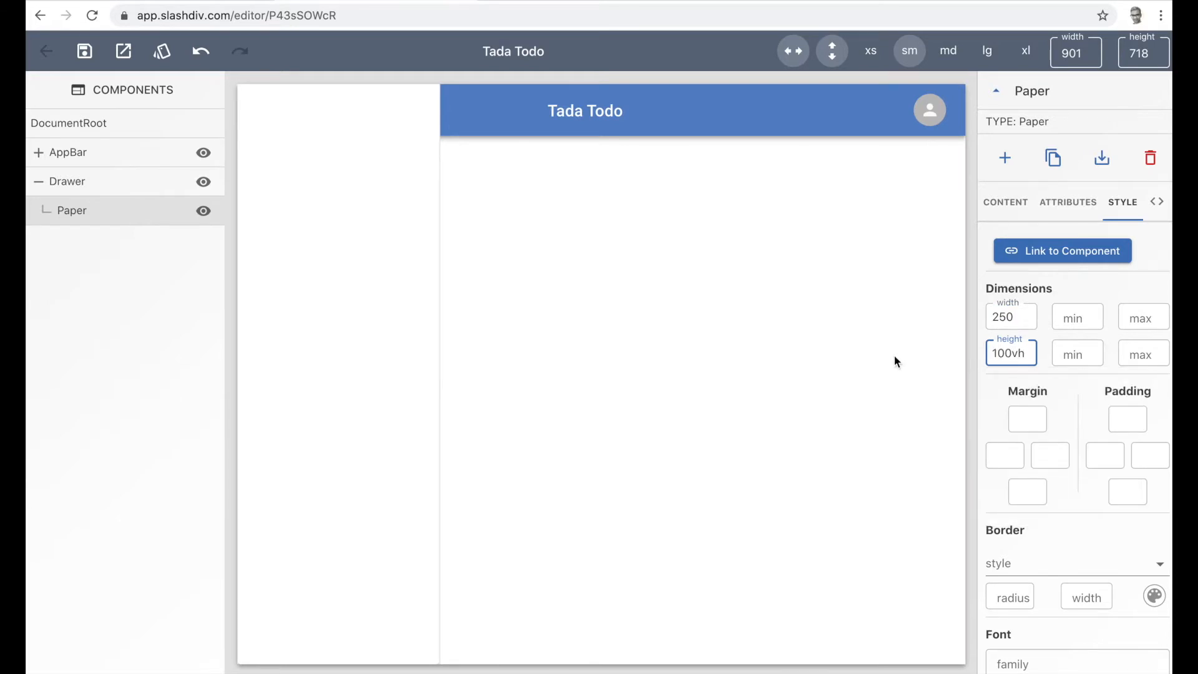
{"action": "left_click", "coordinate": [629, 329]}
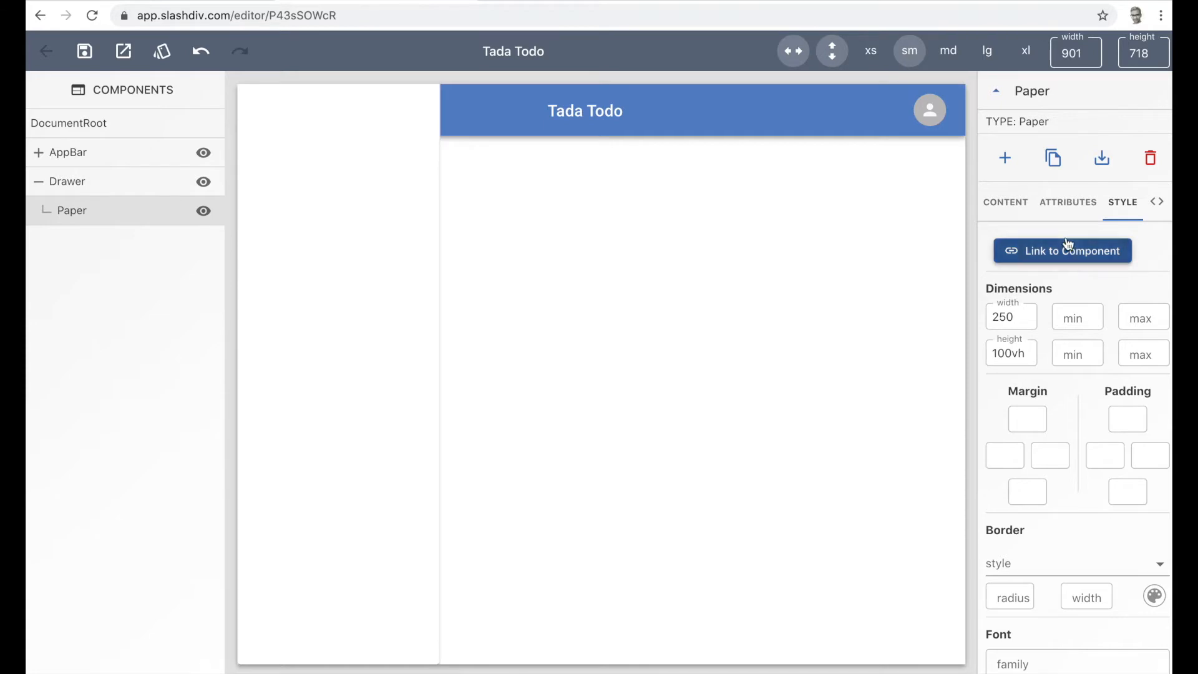
Turn on the Paper's Square attribute and choose 0 for its Elevation.
{"action": "left_click", "coordinate": [1067, 204]}
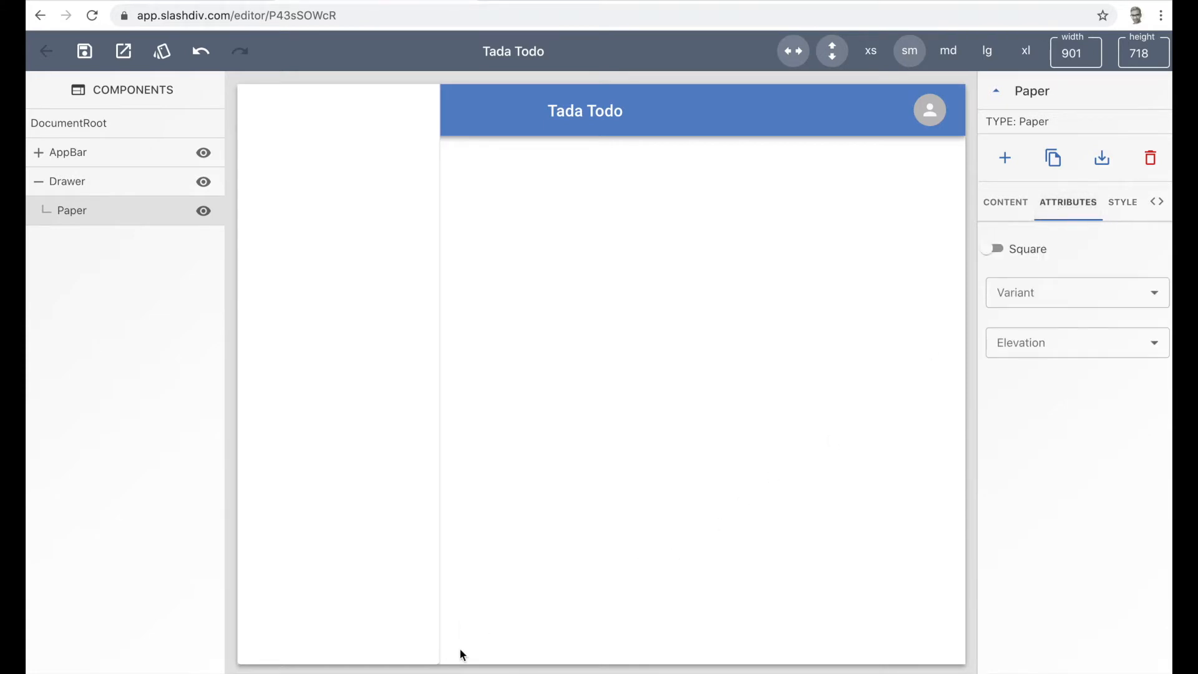
{"action": "left_click", "coordinate": [1000, 251]}
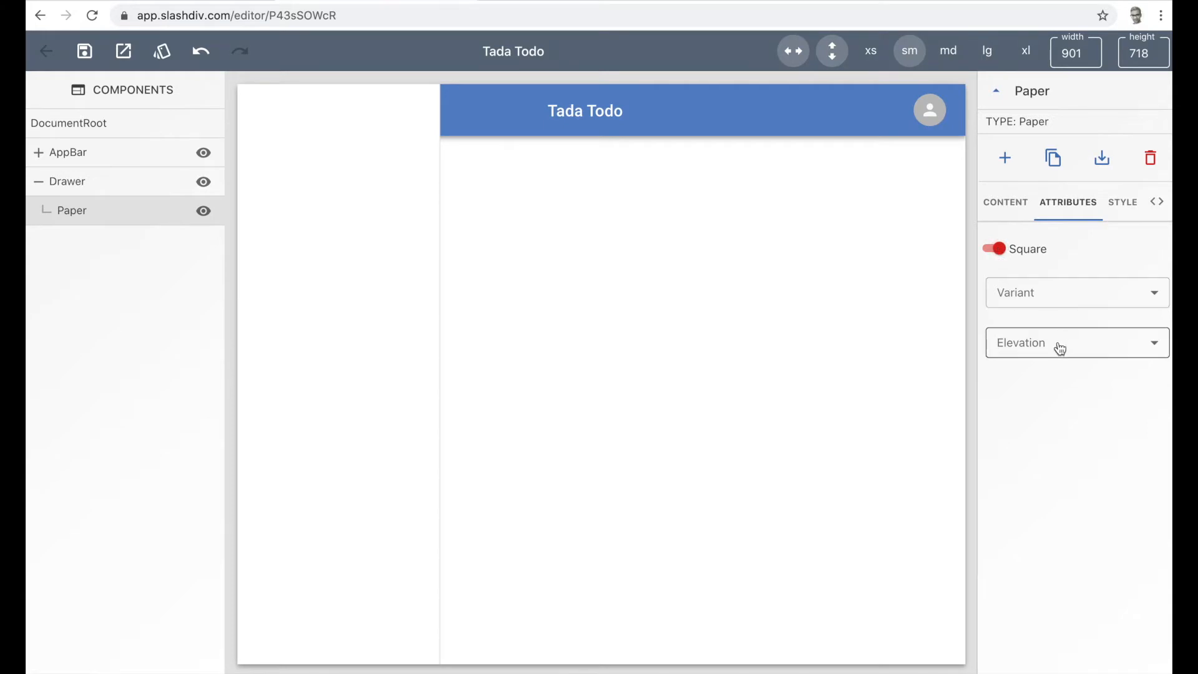
{"action": "left_click", "coordinate": [1011, 345]}
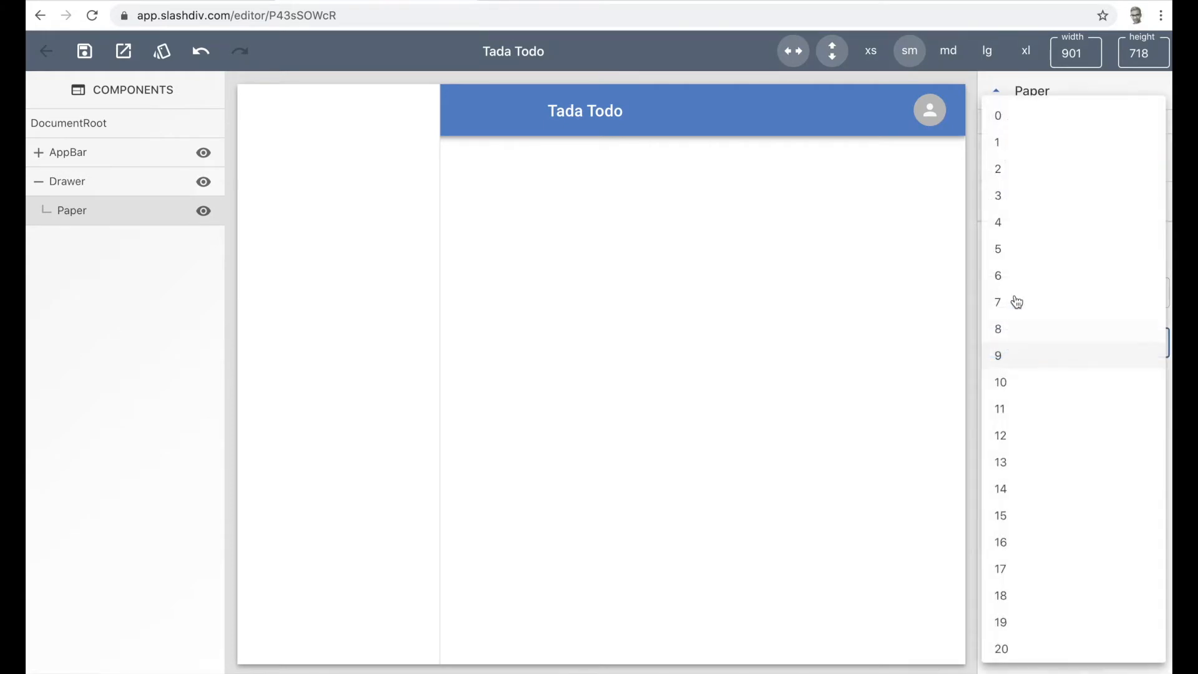
{"action": "left_click", "coordinate": [1024, 124]}
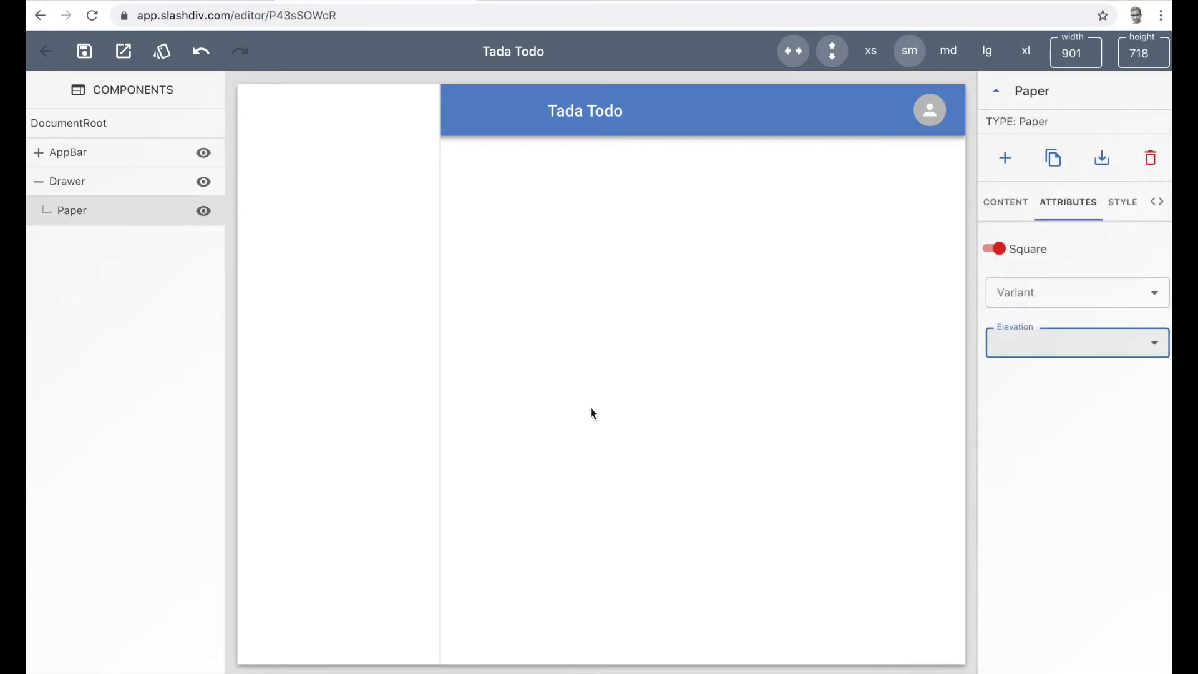
{"action": "left_click", "coordinate": [568, 351]}
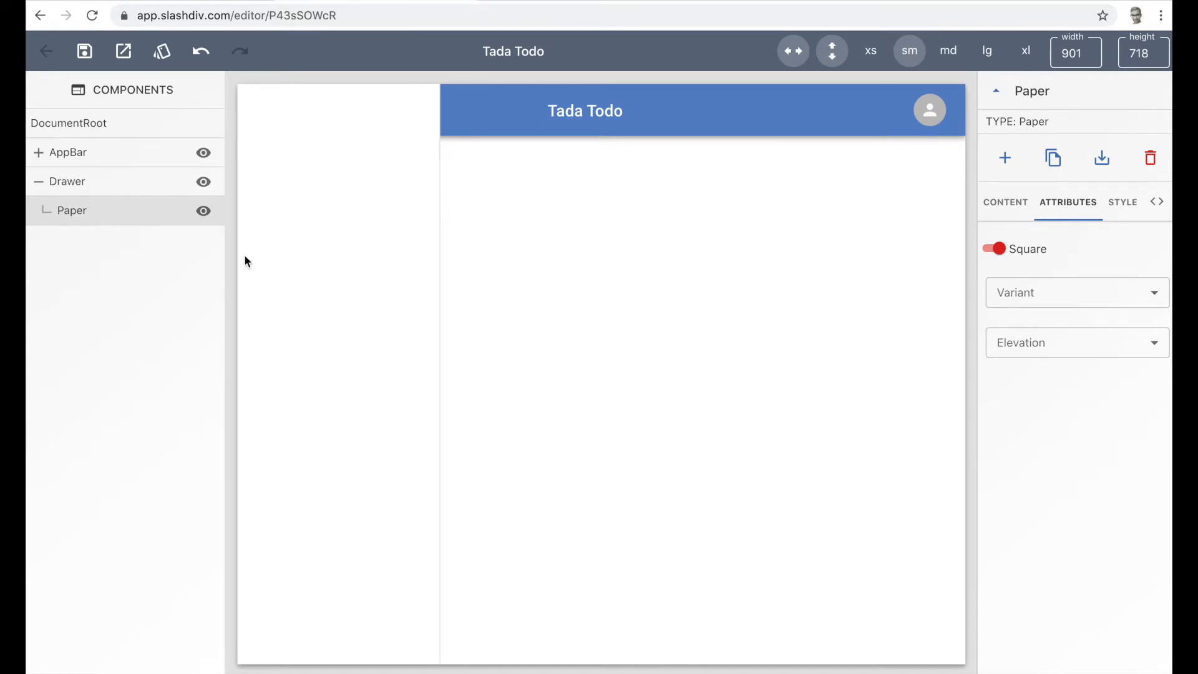
Add the CSS property z-index with the value 1201 to the AppBar's style.
{"action": "left_click", "coordinate": [77, 160]}
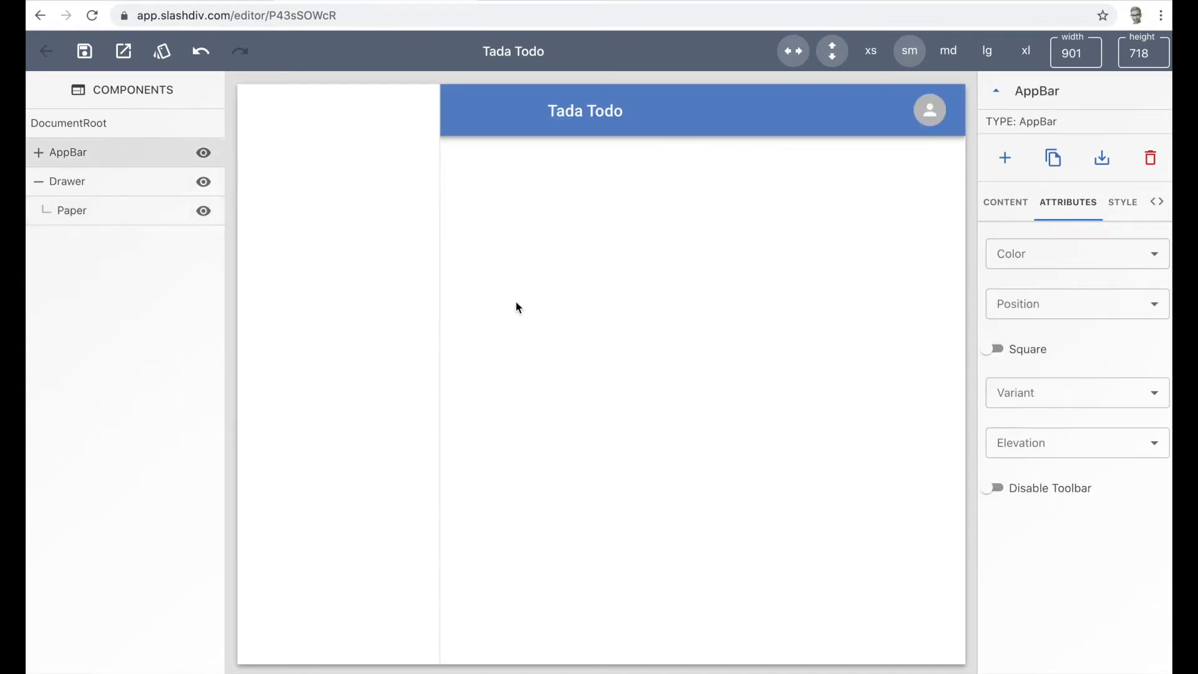
{"action": "left_click", "coordinate": [1124, 201]}
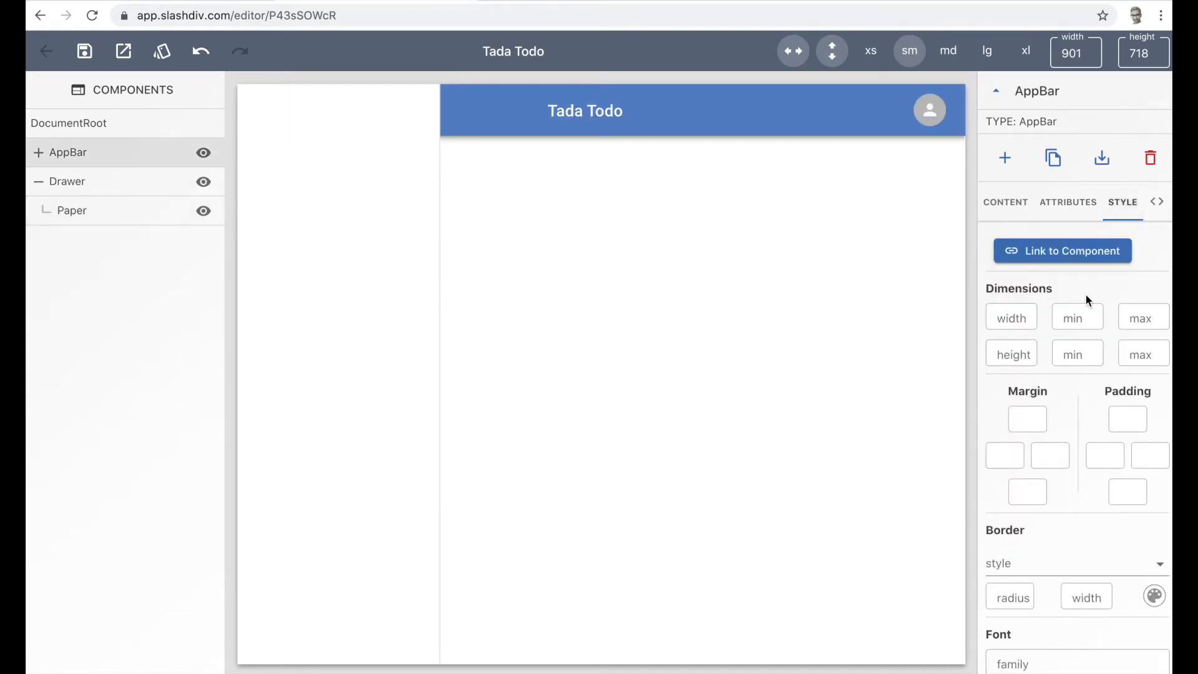
{"action": "scroll", "coordinate": [1083, 294], "scroll_direction": "down", "scroll_amount": 5}
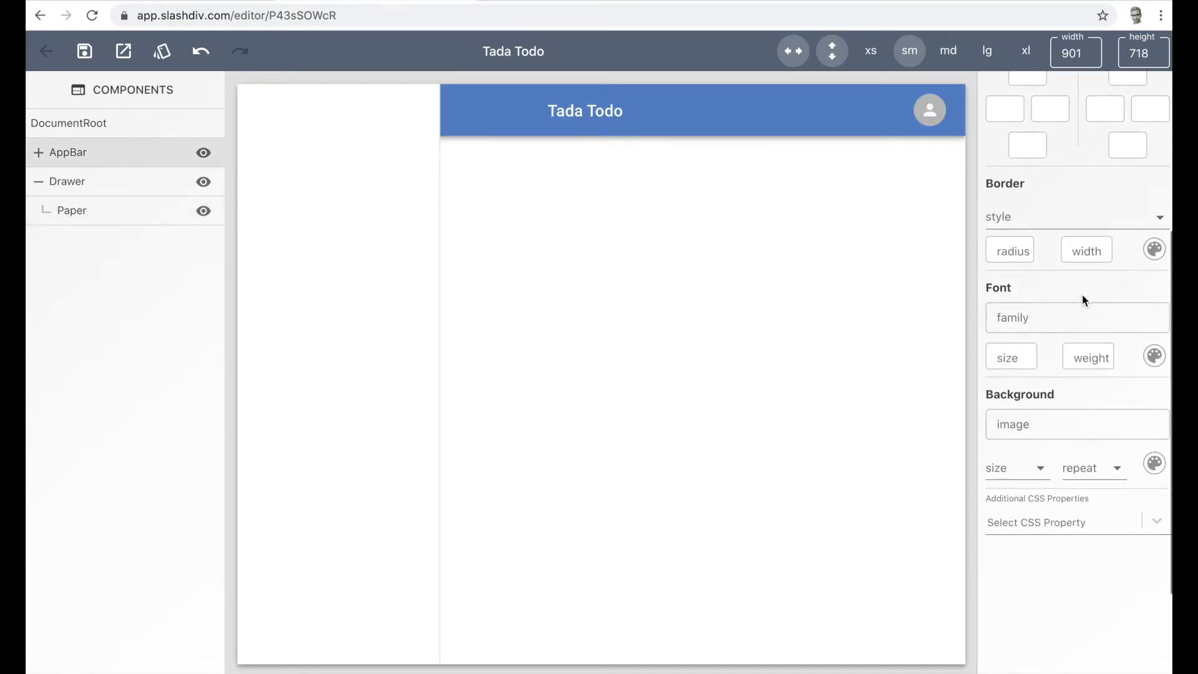
{"action": "left_click", "coordinate": [1031, 522]}
{"action": "type", "text": "z-index"}
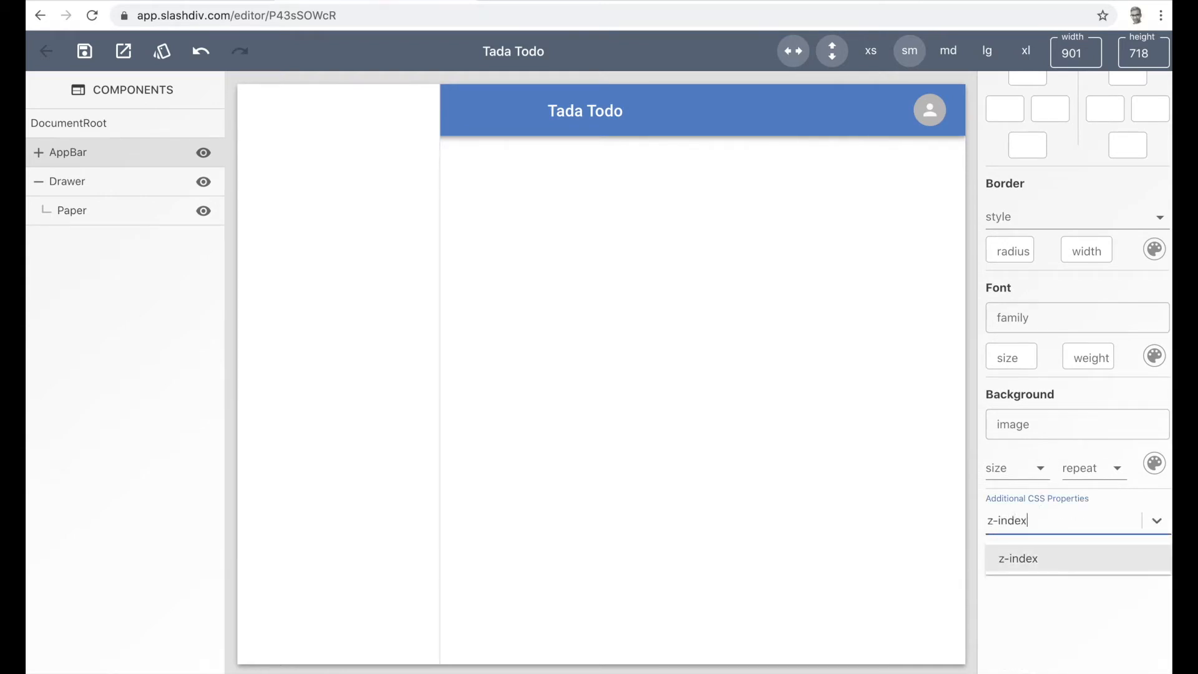
{"action": "left_click", "coordinate": [1022, 564]}
{"action": "left_click", "coordinate": [1014, 558]}
{"action": "type", "text": "12011"}
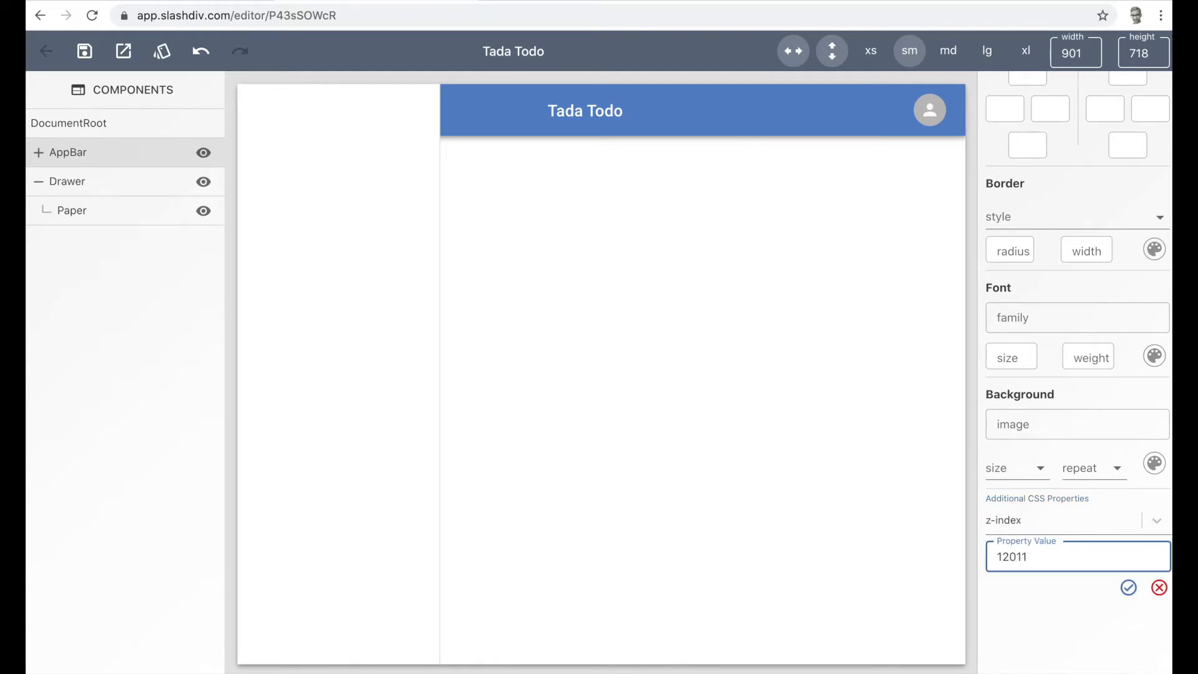
{"action": "left_click", "coordinate": [1129, 588]}
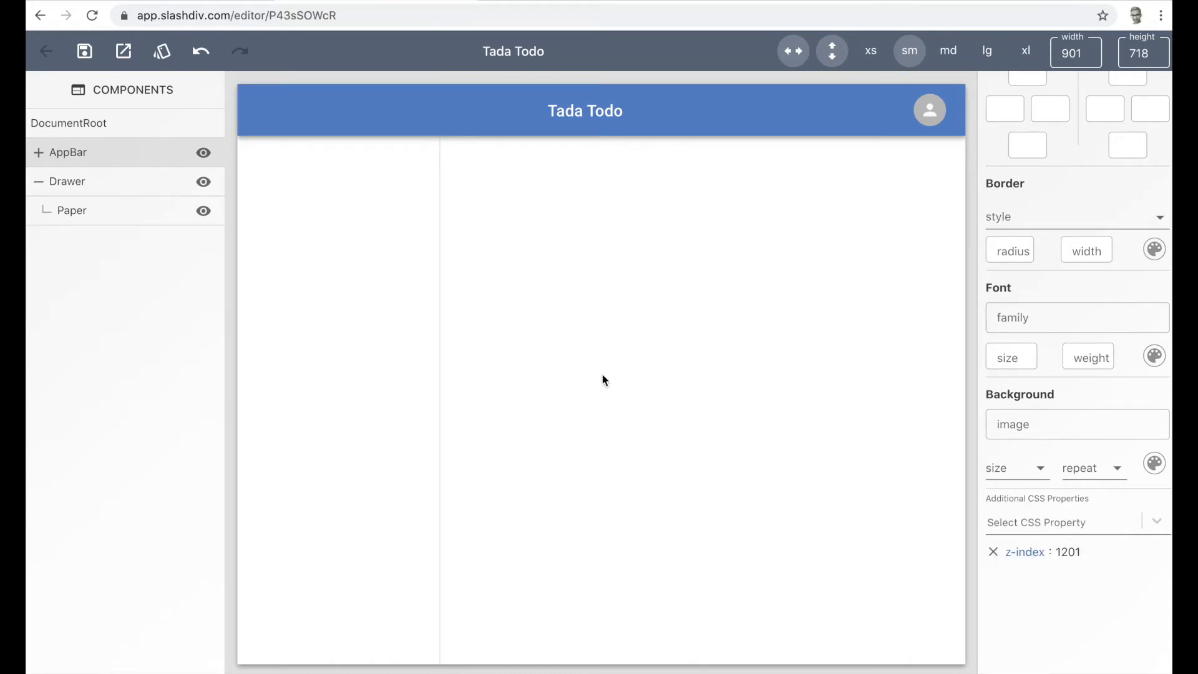
Check the drawer's entries in the Figma design and add a List component inside the Drawer's Paper in Slashdiv.
{"action": "left_click", "coordinate": [73, 216]}
{"action": "key", "text": "ctrl+Tab"}
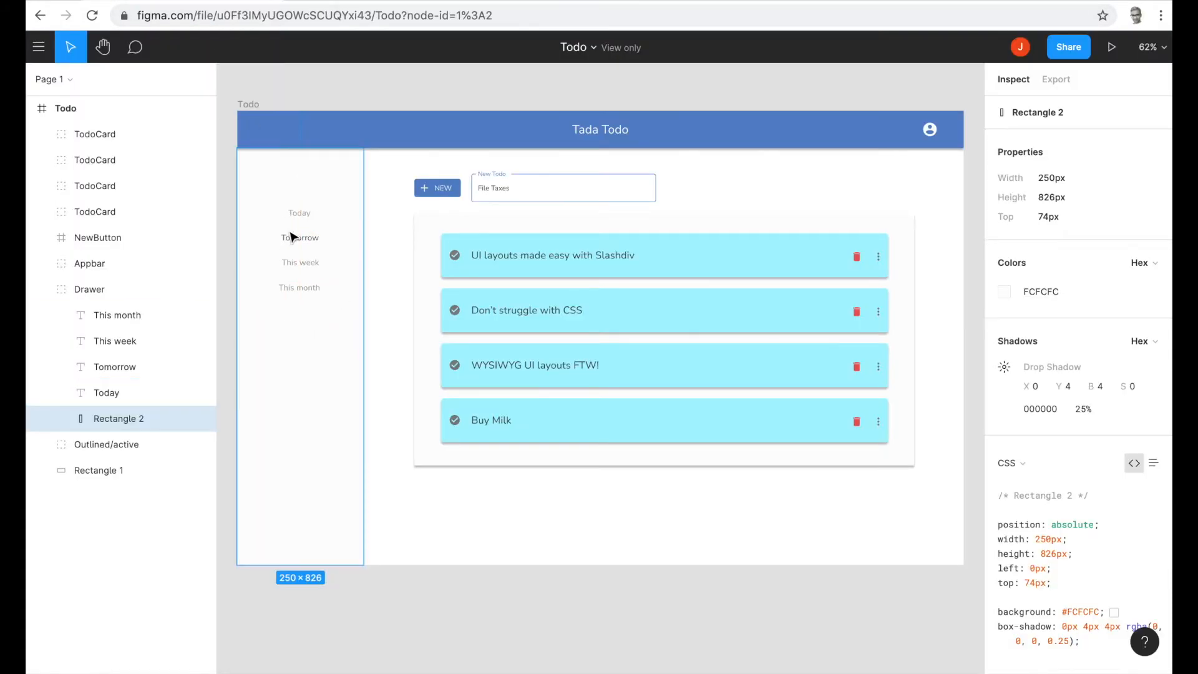
{"action": "key", "text": "ctrl+shift+Tab"}
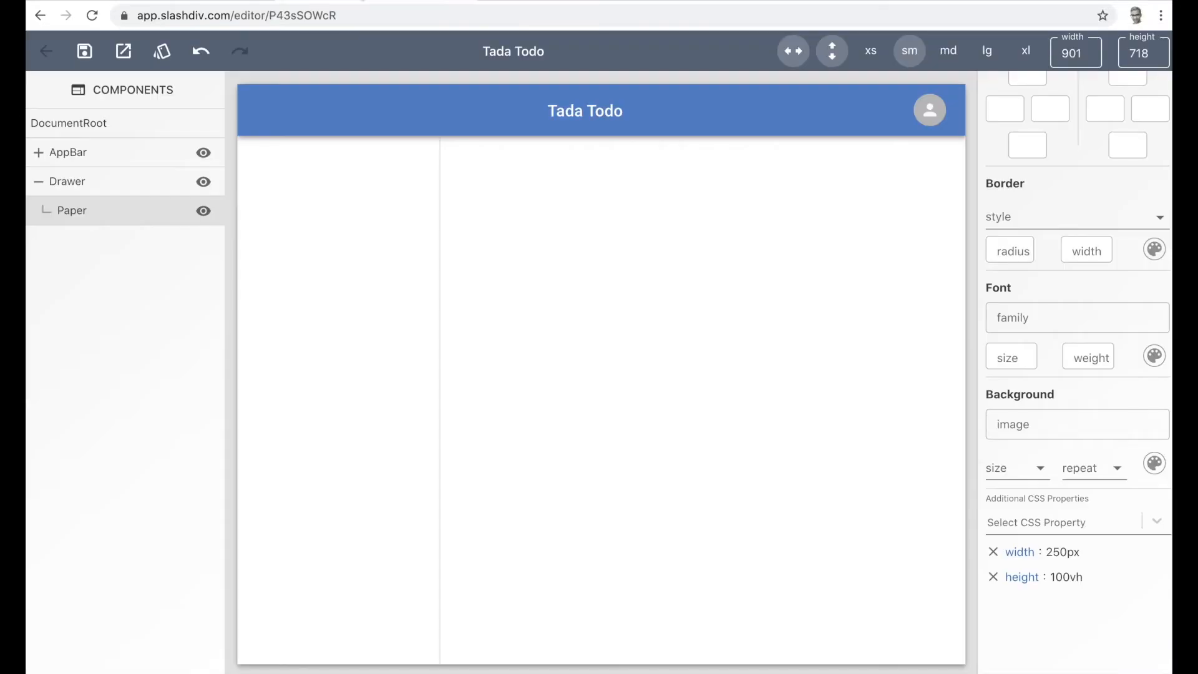
{"action": "scroll", "coordinate": [1072, 221], "scroll_direction": "up", "scroll_amount": 5}
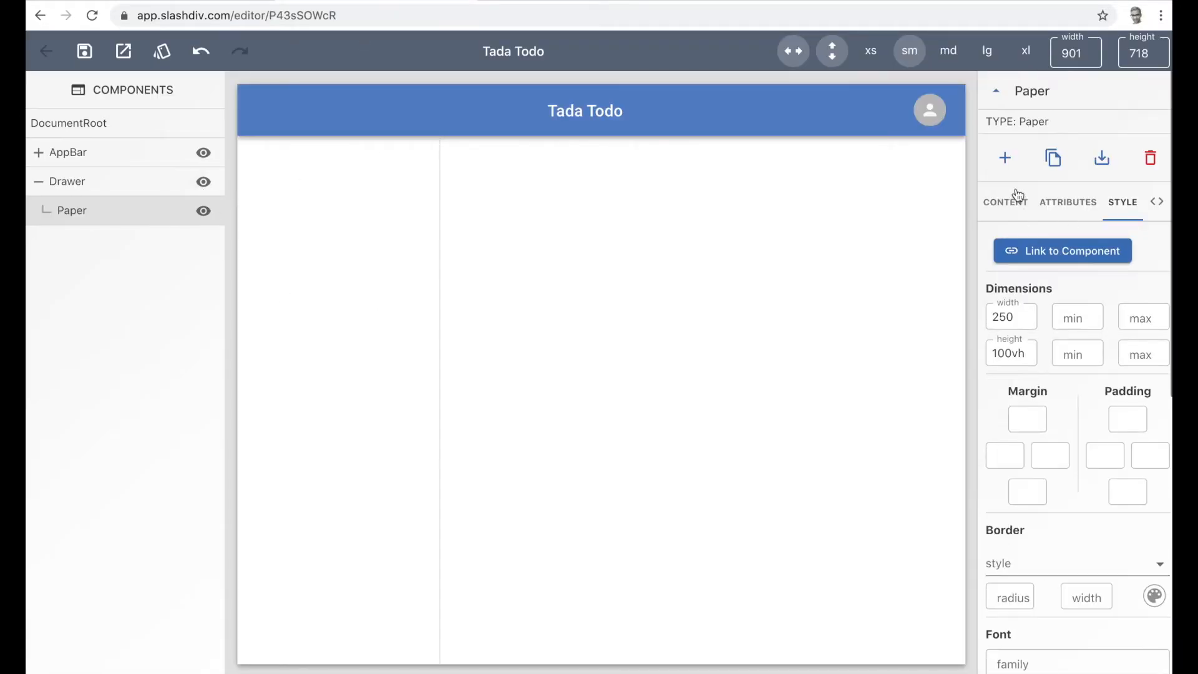
{"action": "left_click", "coordinate": [1005, 161]}
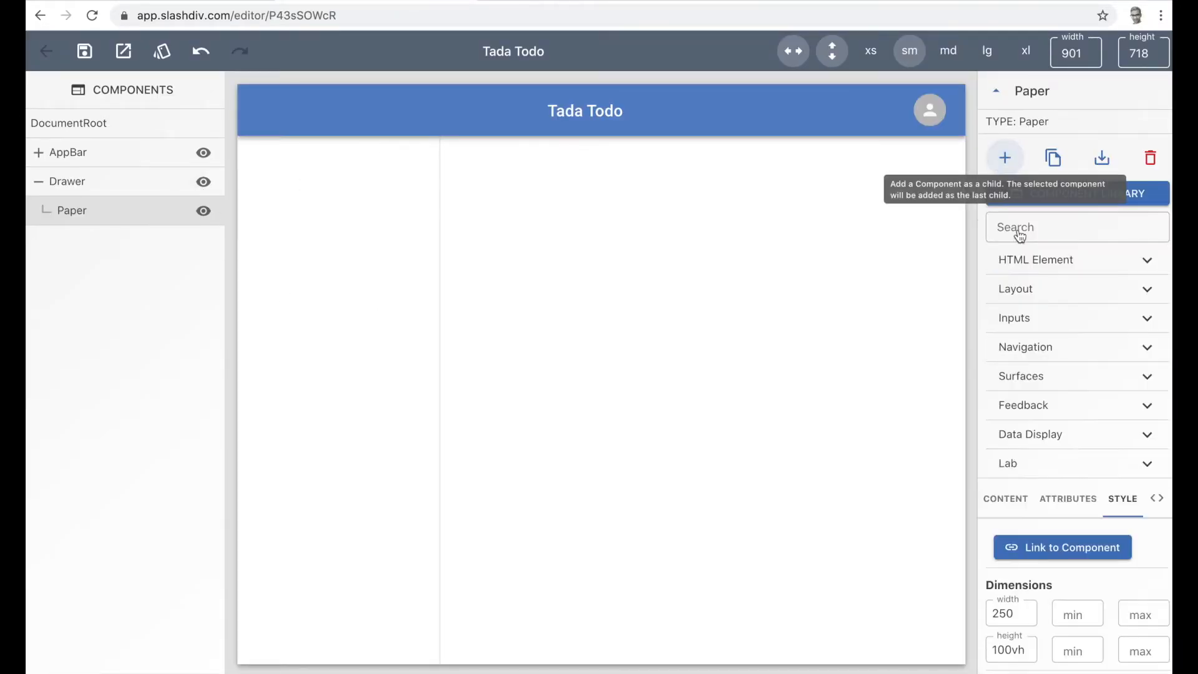
{"action": "left_click", "coordinate": [1024, 229]}
{"action": "type", "text": "list"}
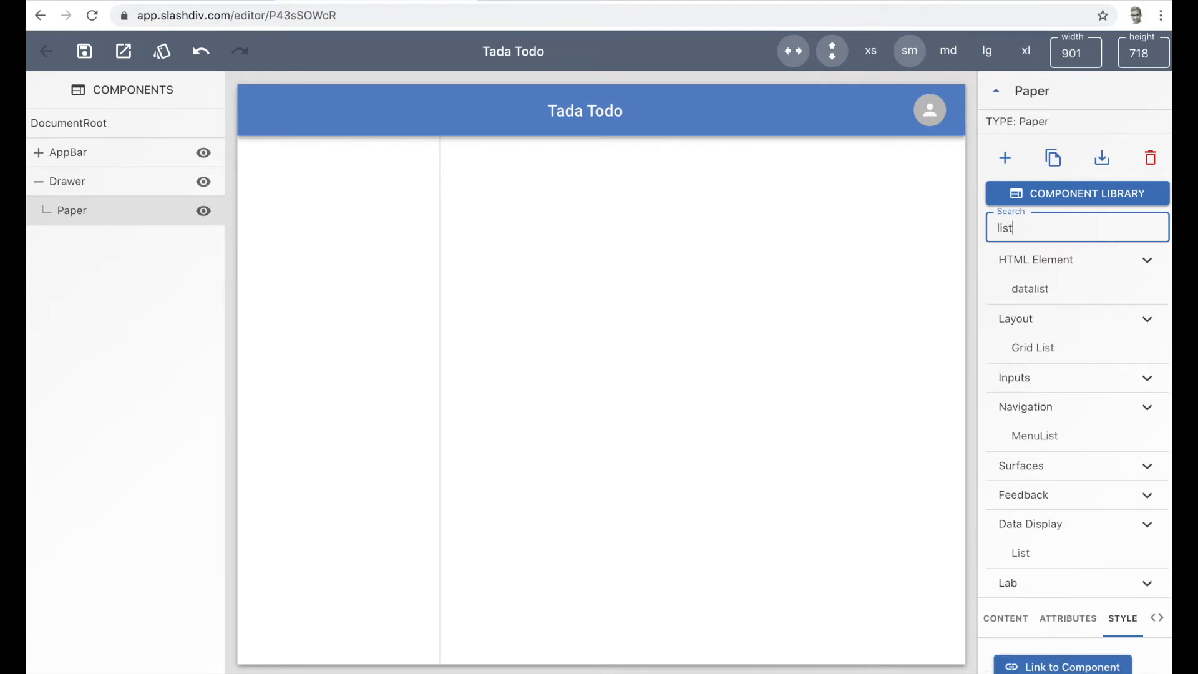
{"action": "left_click", "coordinate": [1024, 554]}
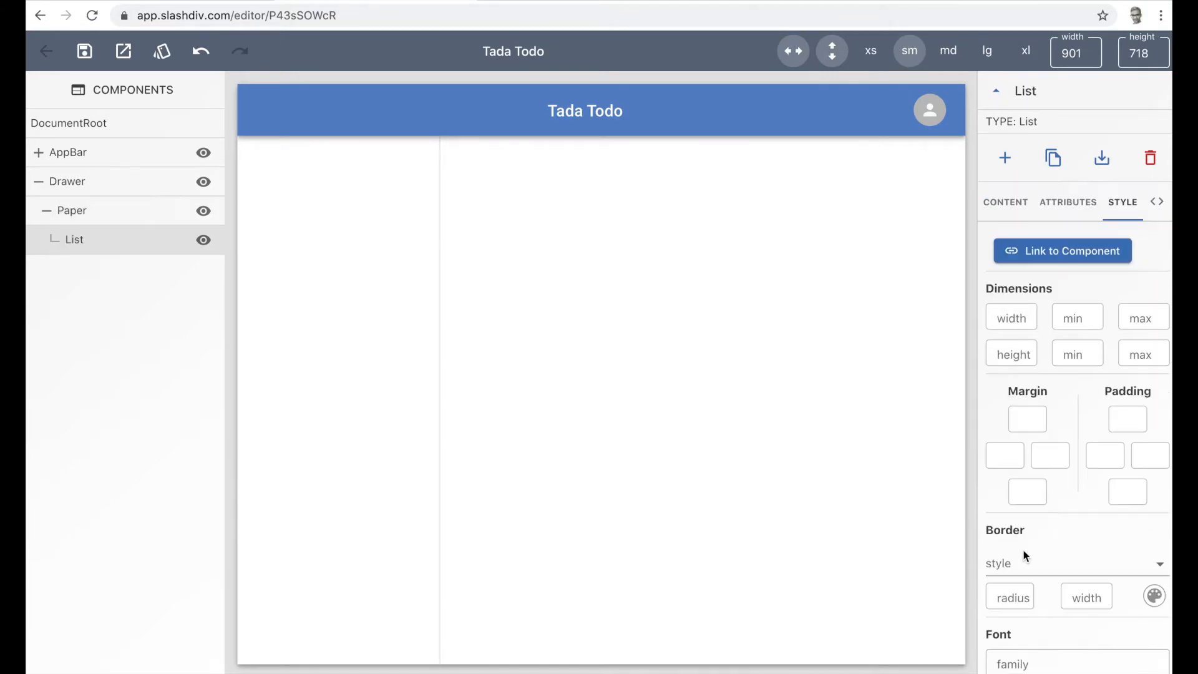
Add a list item to the List, enable its List Item Text and set the primary text to "Today".
{"action": "left_click", "coordinate": [1011, 206]}
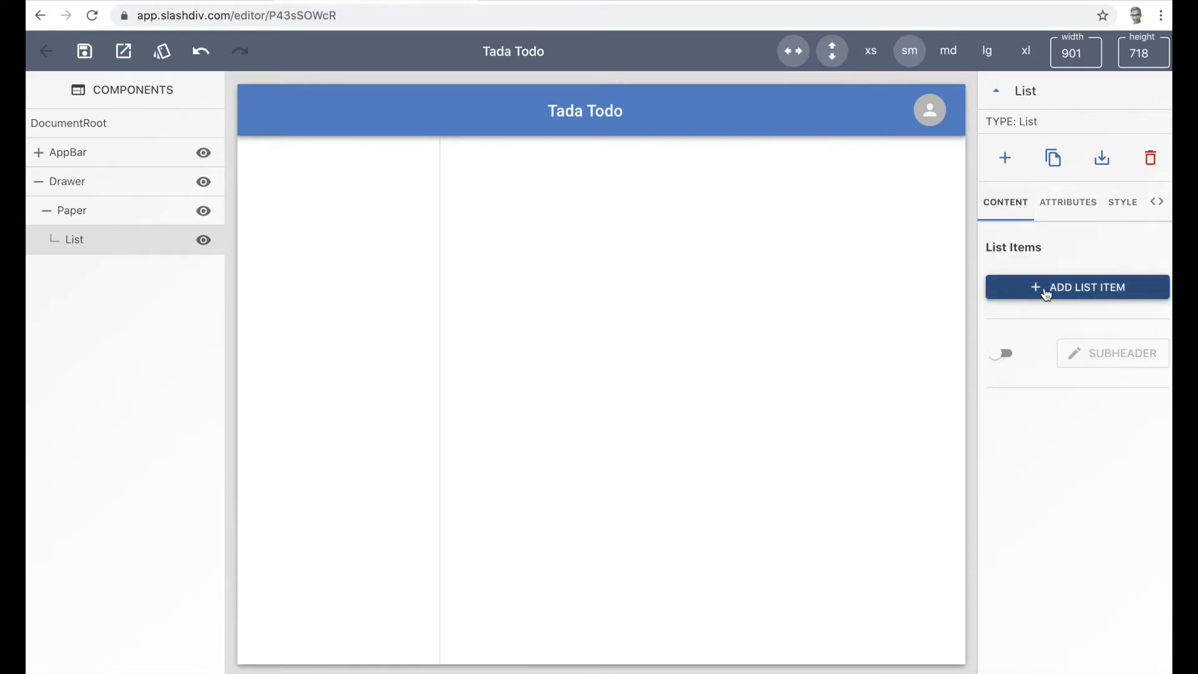
{"action": "left_click", "coordinate": [1047, 290]}
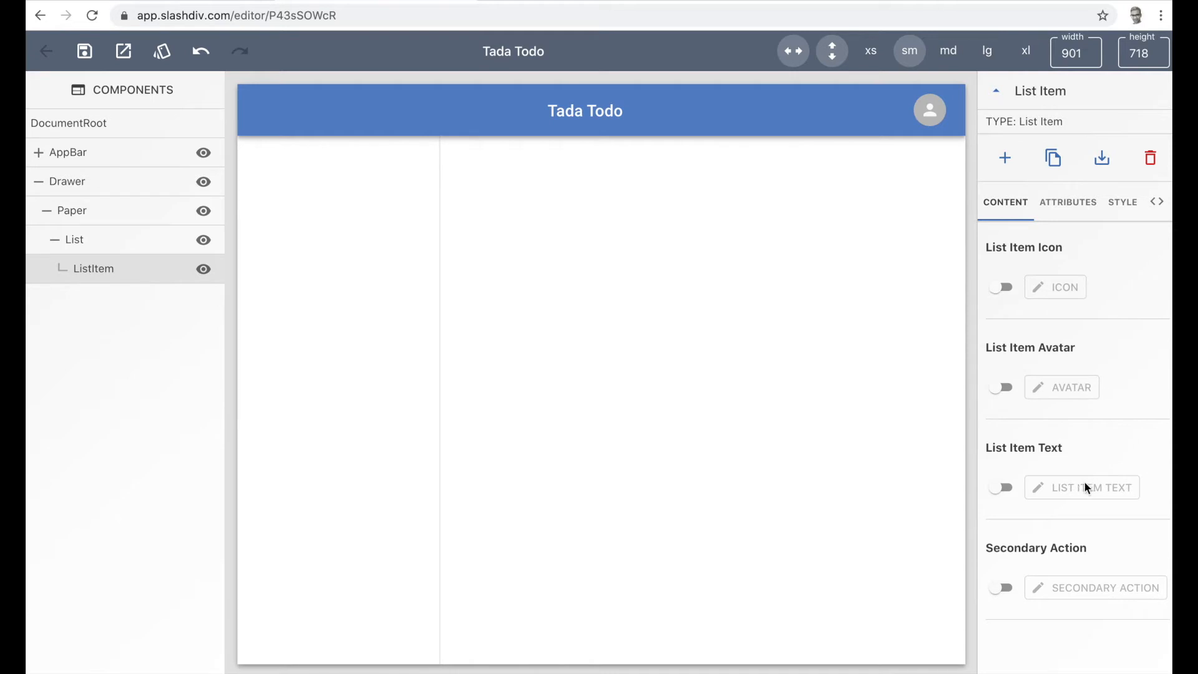
{"action": "left_click", "coordinate": [1005, 484]}
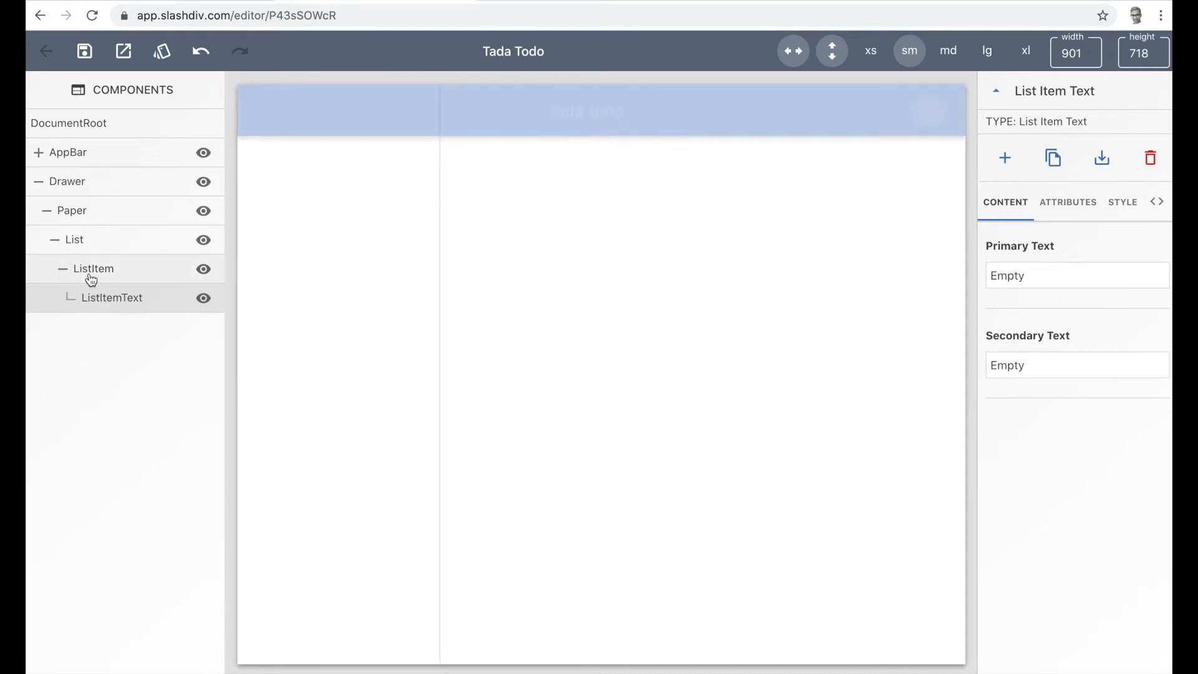
{"action": "left_click", "coordinate": [1010, 286]}
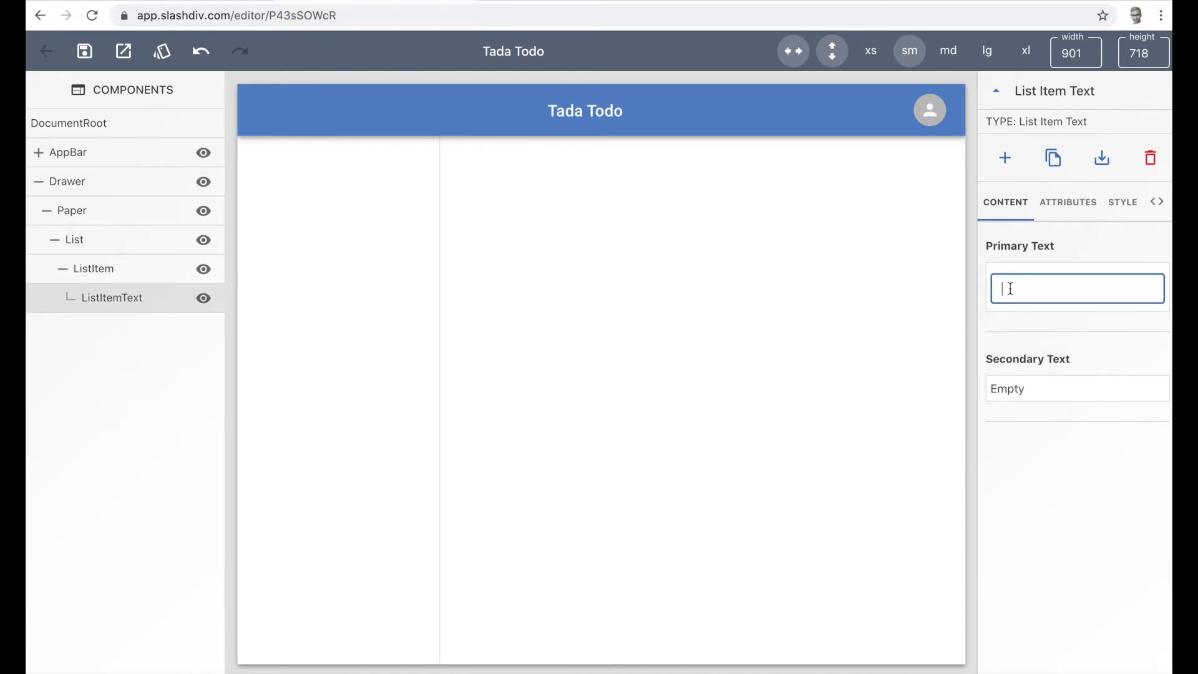
{"action": "type", "text": "Today"}
{"action": "key", "text": "Return"}
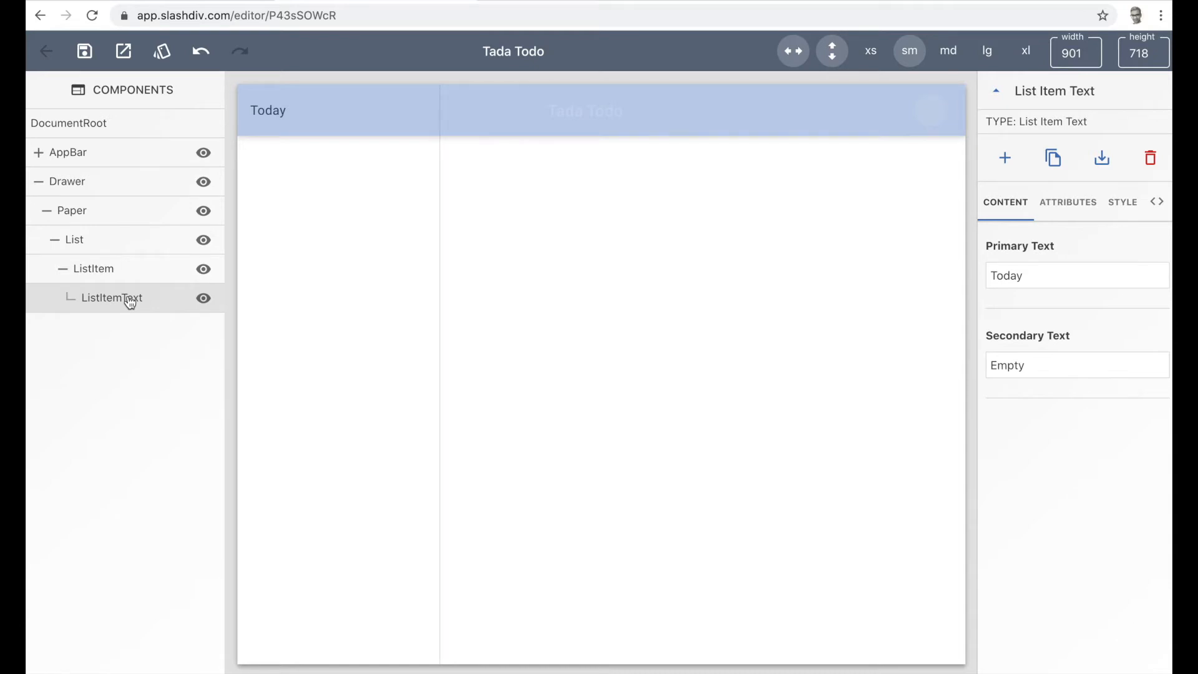
Set the top padding of the Drawer's Paper to 80.
{"action": "left_click", "coordinate": [74, 214]}
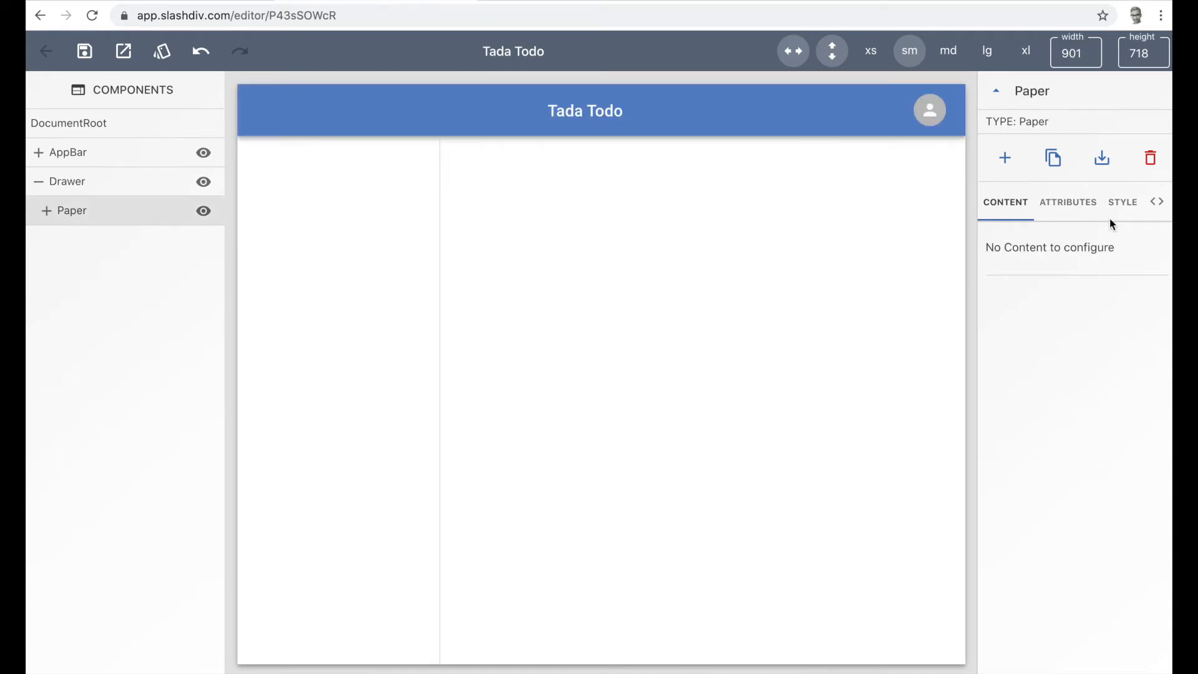
{"action": "left_click", "coordinate": [1123, 202]}
{"action": "left_click", "coordinate": [1136, 416]}
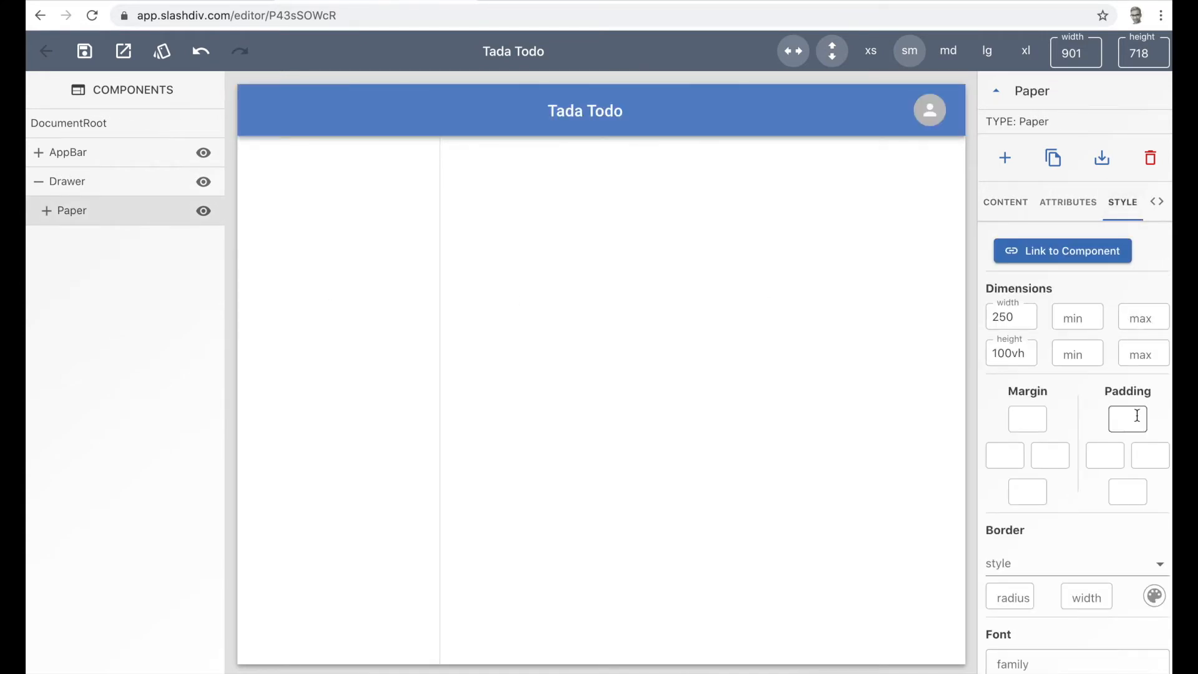
{"action": "type", "text": "80"}
Add the CSS property text-align with the value center to the Today ListItem's style.
{"action": "left_click", "coordinate": [265, 176]}
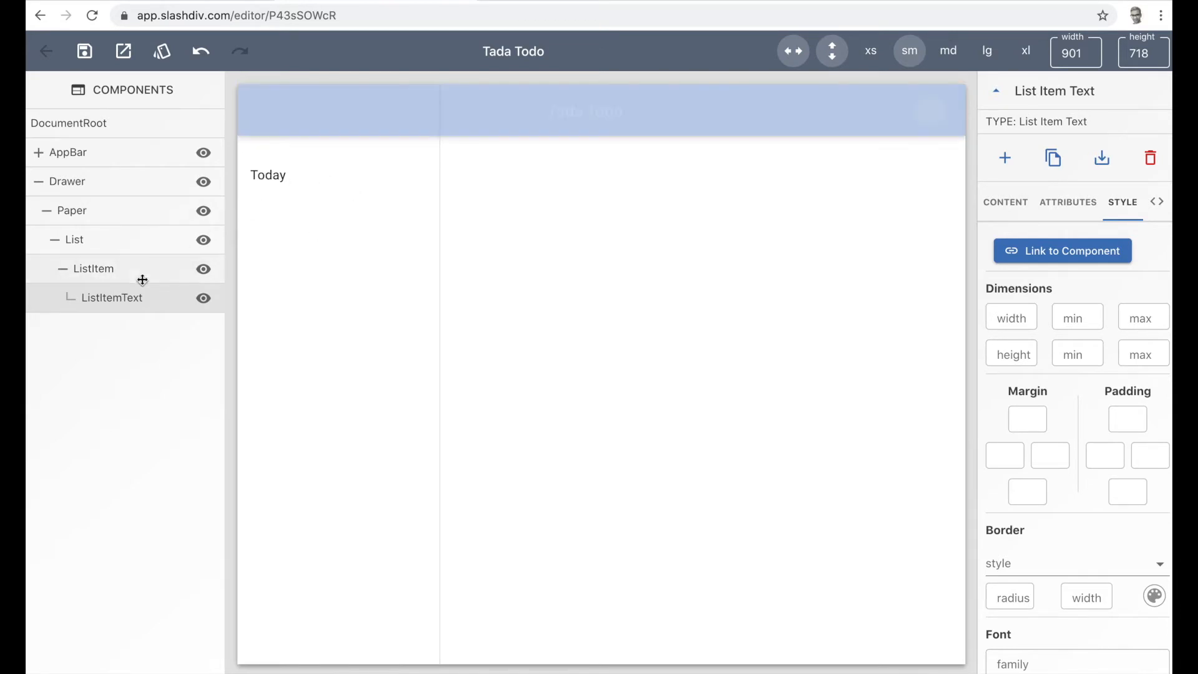
{"action": "left_click", "coordinate": [111, 275]}
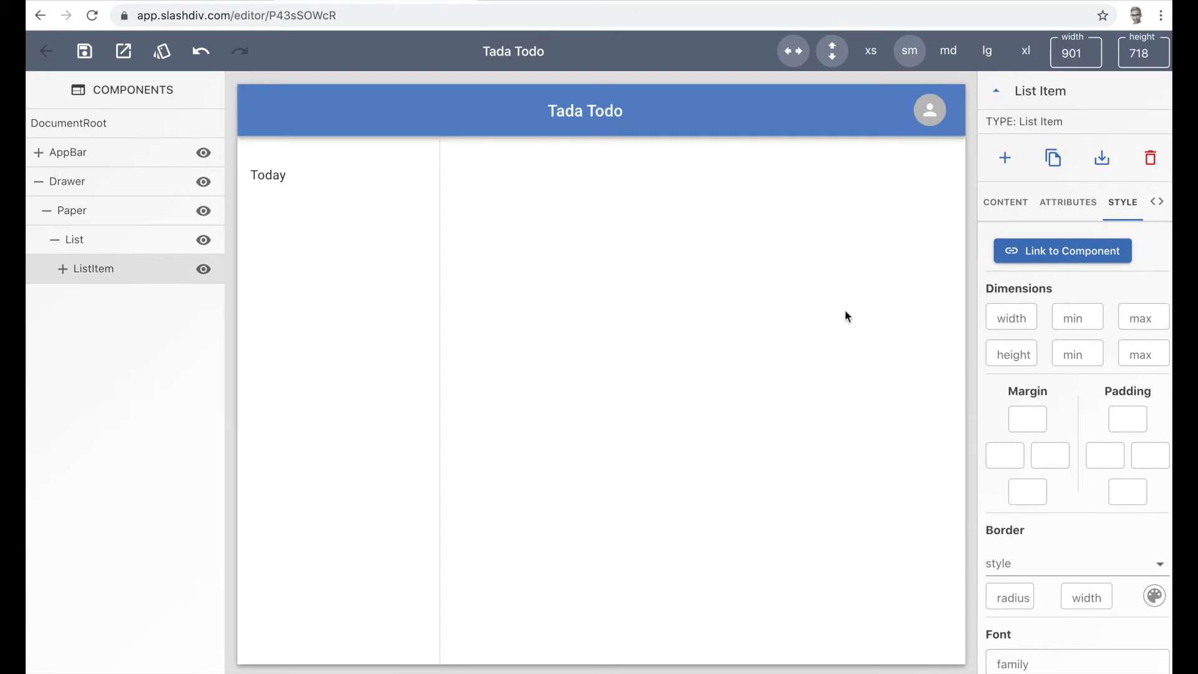
{"action": "scroll", "coordinate": [1103, 374], "scroll_direction": "down", "scroll_amount": 7}
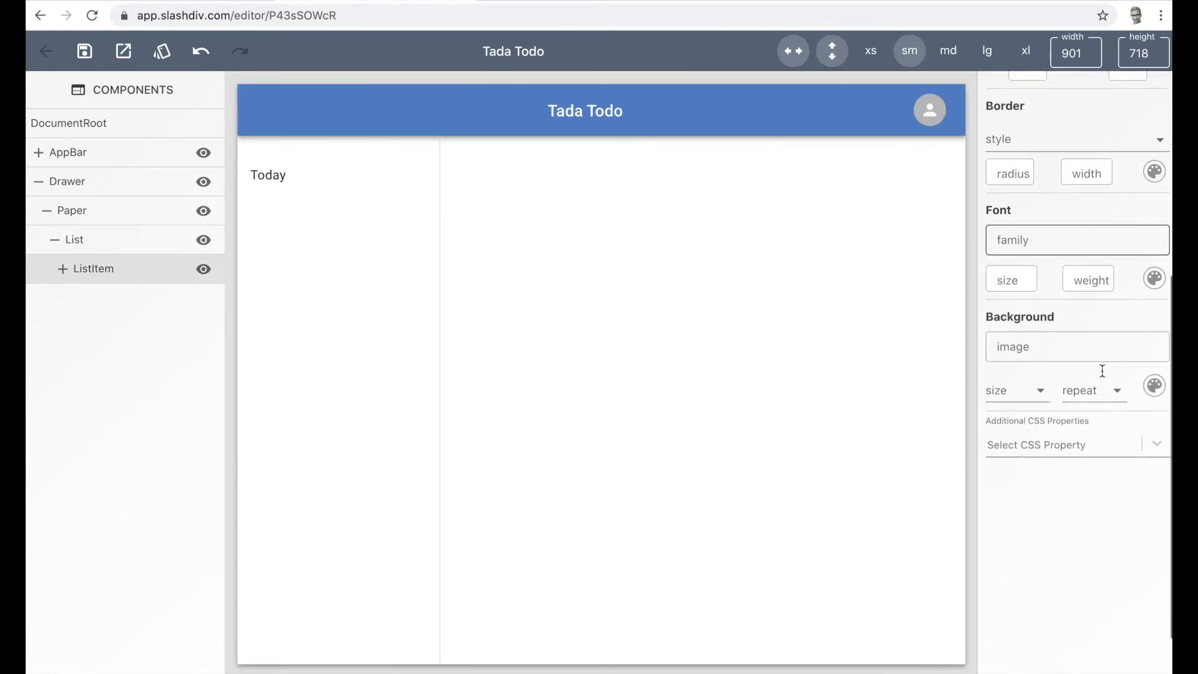
{"action": "left_click", "coordinate": [1016, 440]}
{"action": "type", "text": "text-align"}
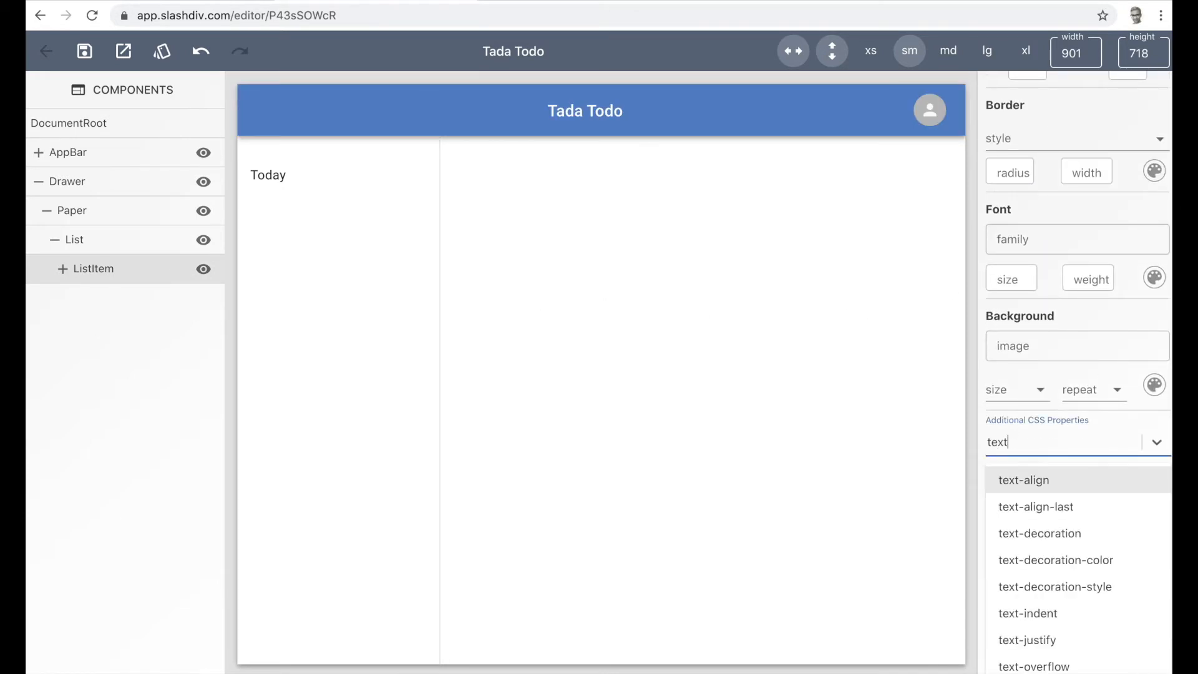
{"action": "left_click", "coordinate": [1023, 481]}
{"action": "type", "text": "center"}
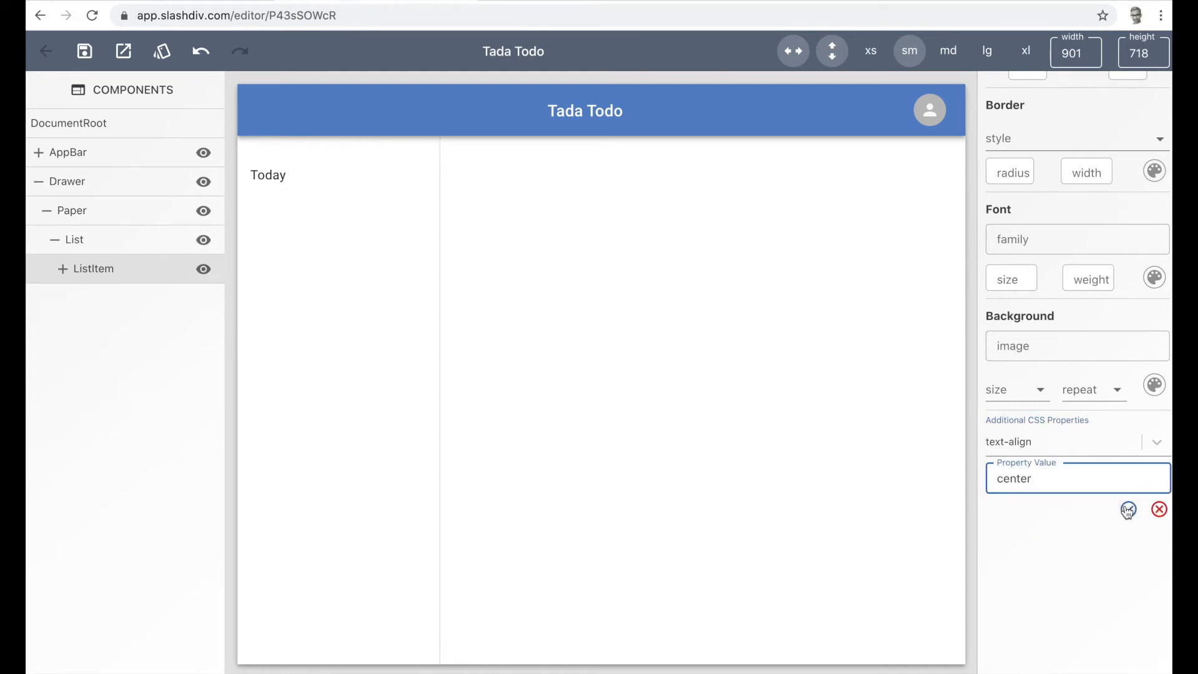
{"action": "left_click", "coordinate": [1128, 508]}
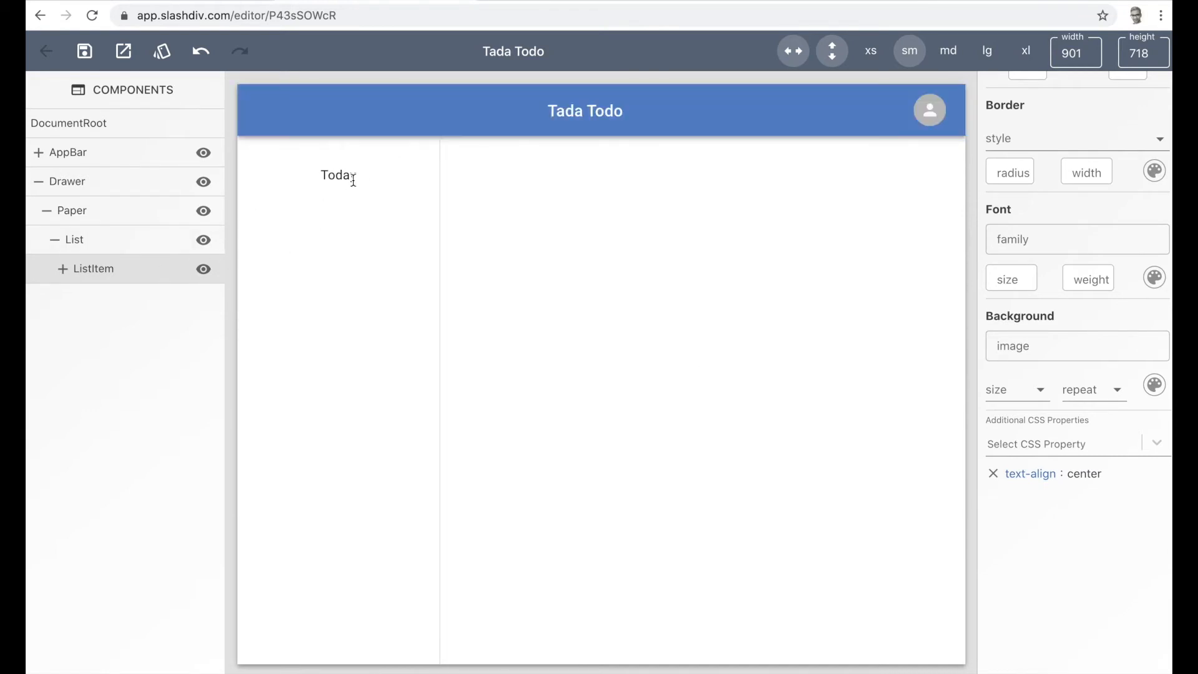
Turn on the Button attribute of the Today ListItem.
{"action": "left_click_drag", "start_coordinate": [324, 175], "coordinate": [358, 176]}
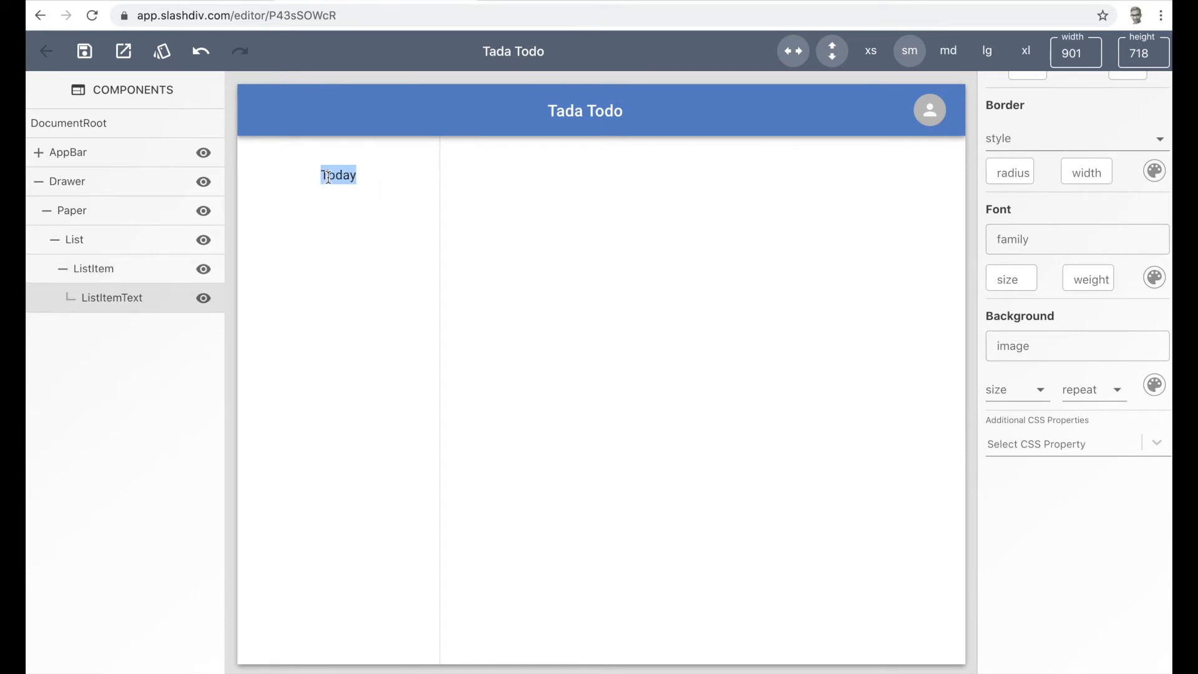
{"action": "left_click", "coordinate": [93, 273]}
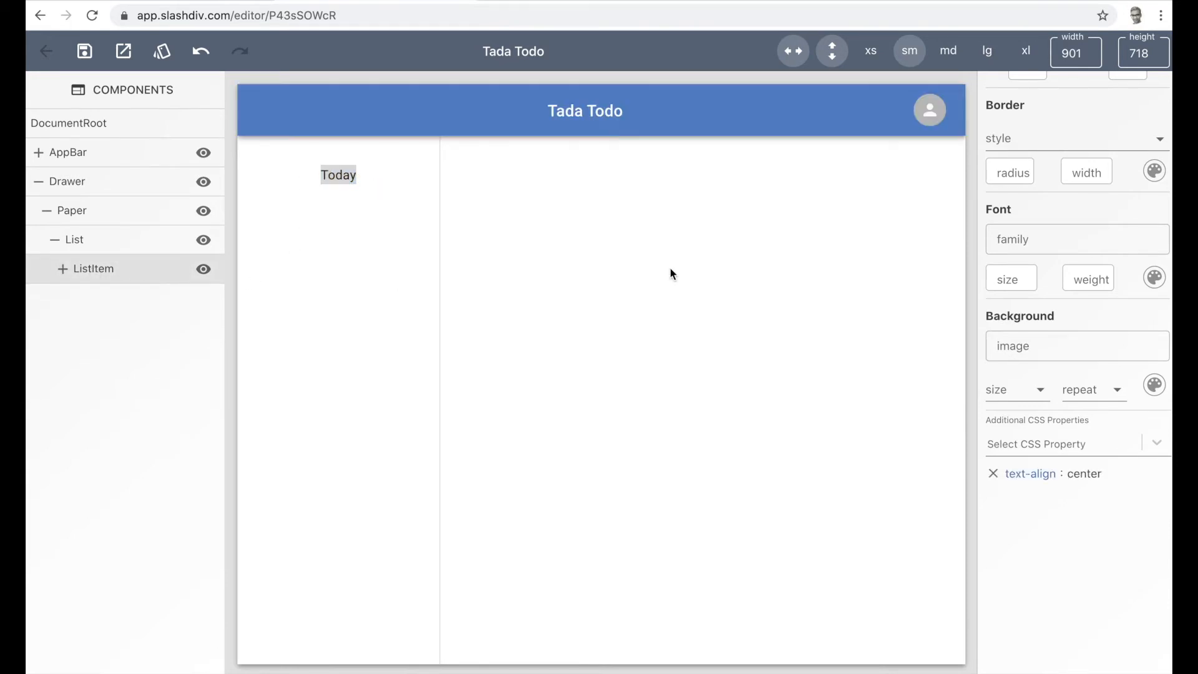
{"action": "scroll", "coordinate": [1014, 253], "scroll_direction": "up", "scroll_amount": 7}
{"action": "left_click", "coordinate": [1066, 201]}
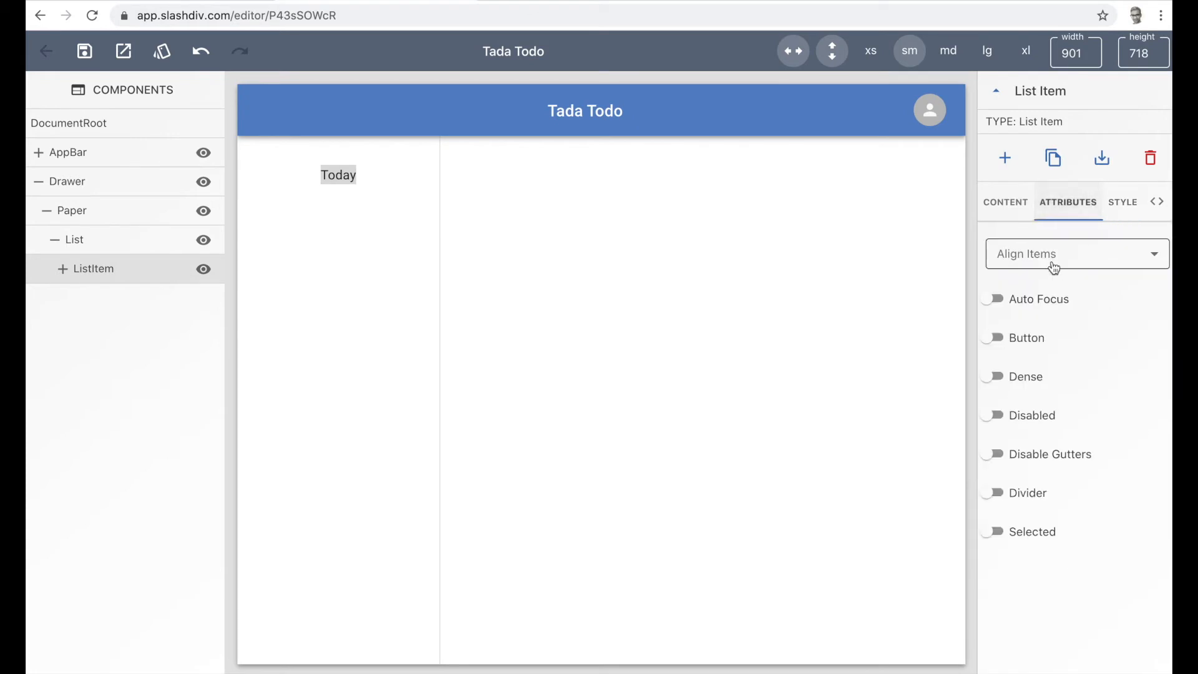
{"action": "left_click", "coordinate": [999, 339]}
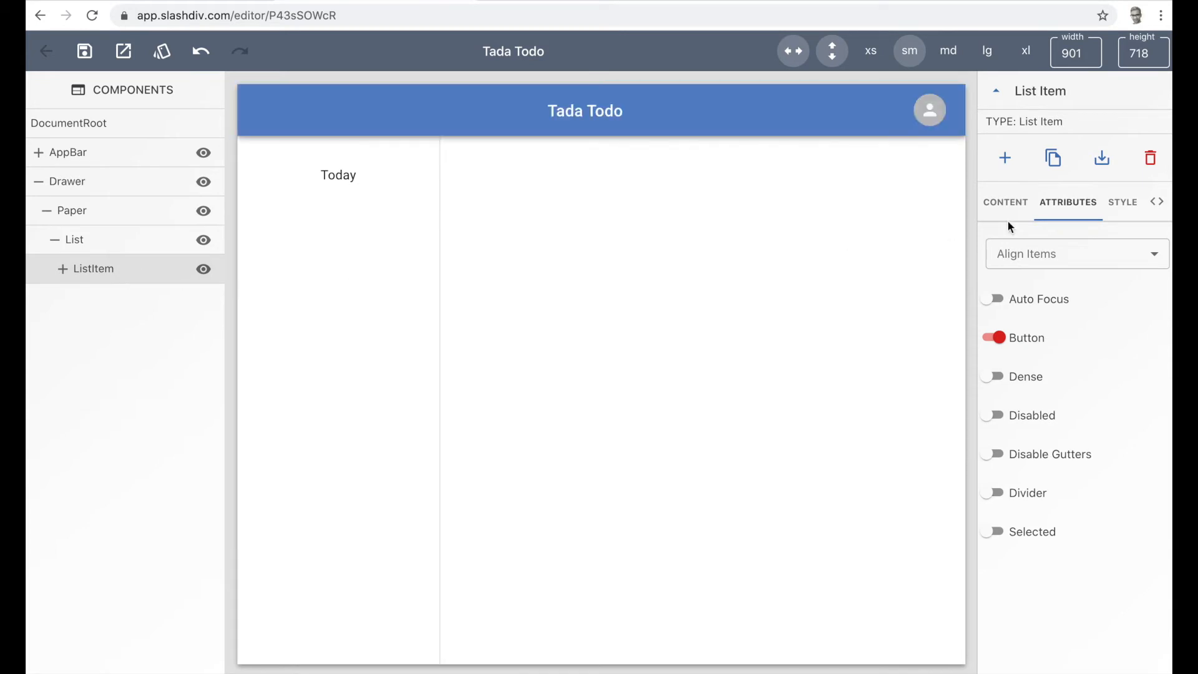
Duplicate the Today ListItem three times within the List.
{"action": "left_click", "coordinate": [1054, 160]}
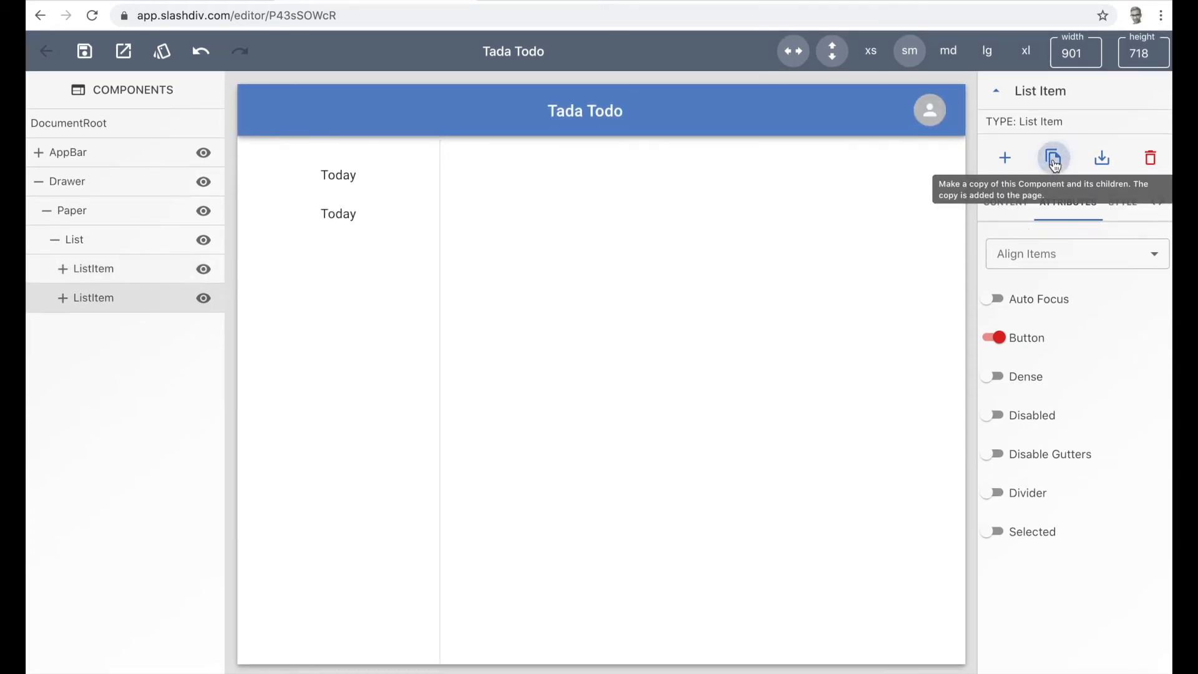
{"action": "left_click", "coordinate": [1054, 160]}
{"action": "left_click", "coordinate": [1054, 160]}
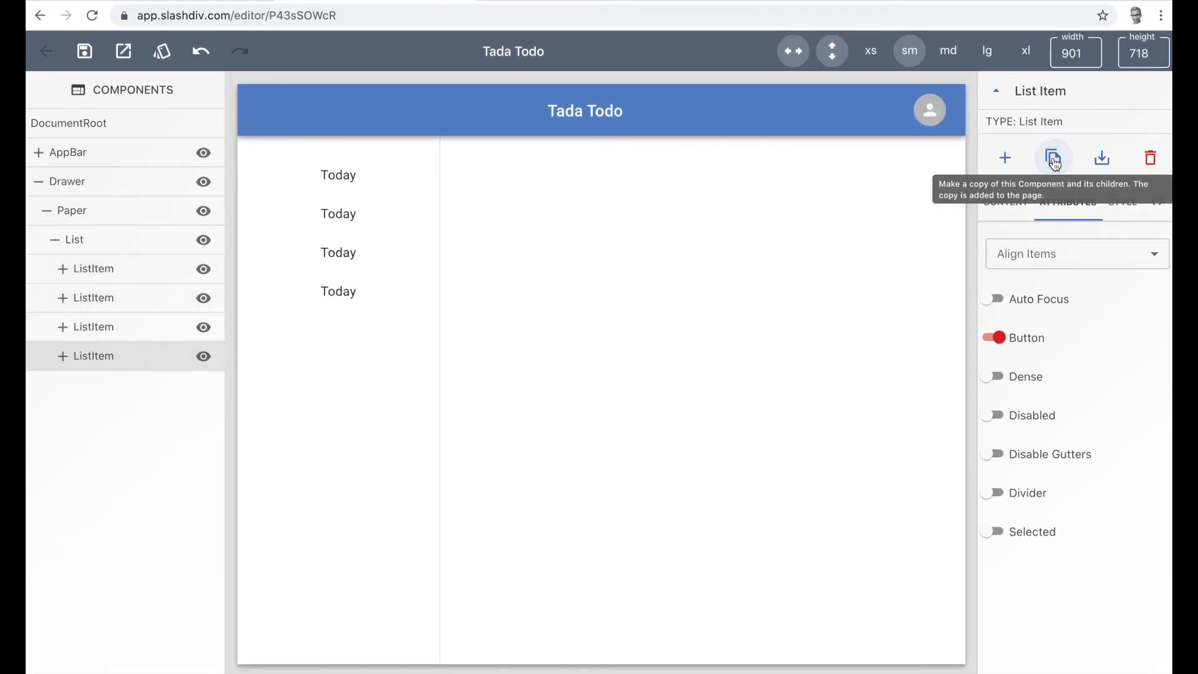
Change the second list item's primary text to "Tomorrow".
{"action": "left_click", "coordinate": [338, 214]}
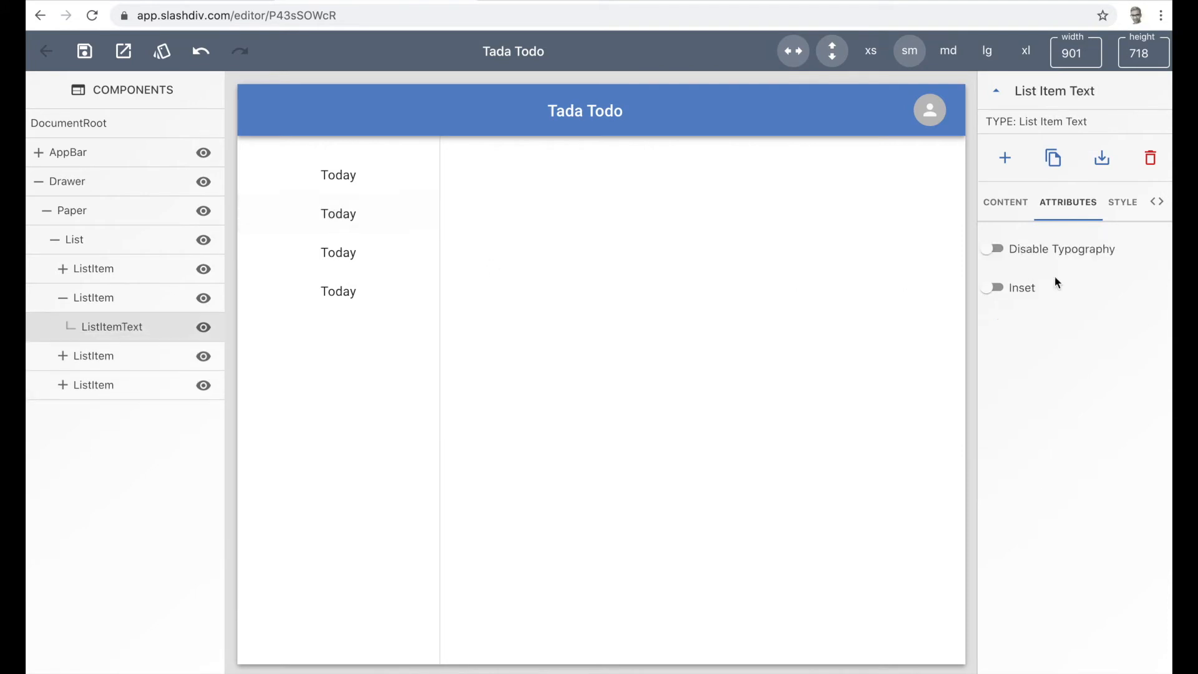
{"action": "left_click", "coordinate": [1008, 206]}
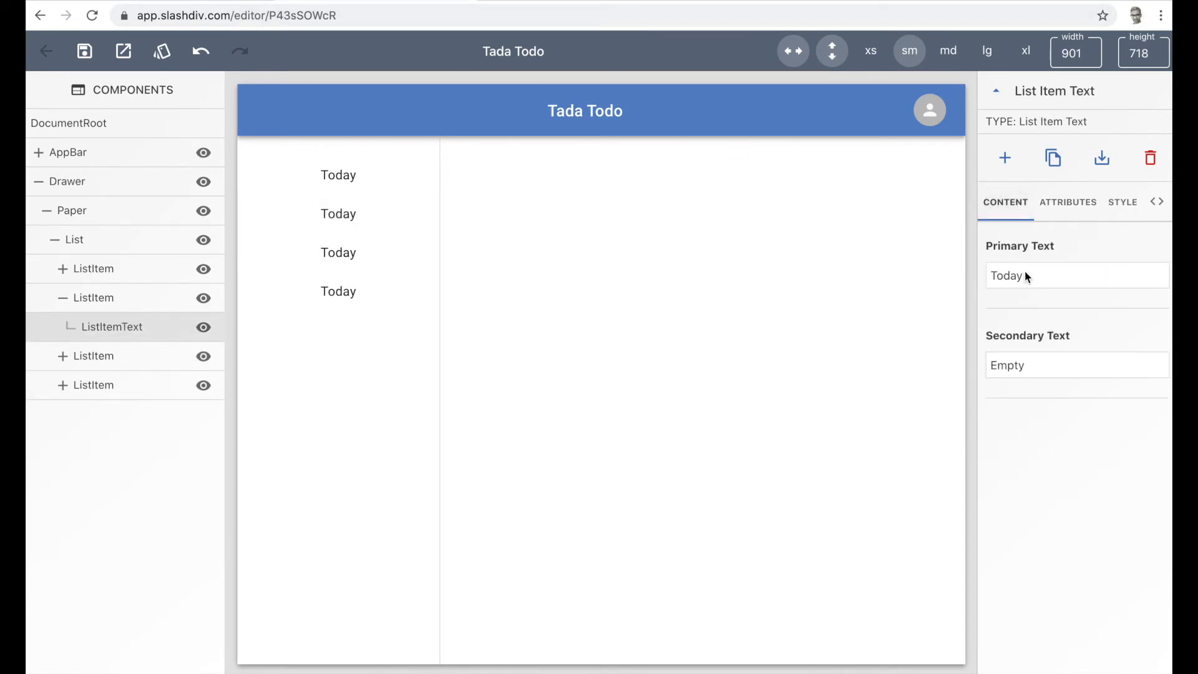
{"action": "left_click", "coordinate": [1027, 276]}
{"action": "key", "text": "BackSpace"}
{"action": "key", "text": "BackSpace"}
{"action": "type", "text": "morrow"}
{"action": "key", "text": "Return"}
Change the third list item's primary text to "This week".
{"action": "left_click", "coordinate": [377, 269]}
{"action": "left_click", "coordinate": [1016, 277]}
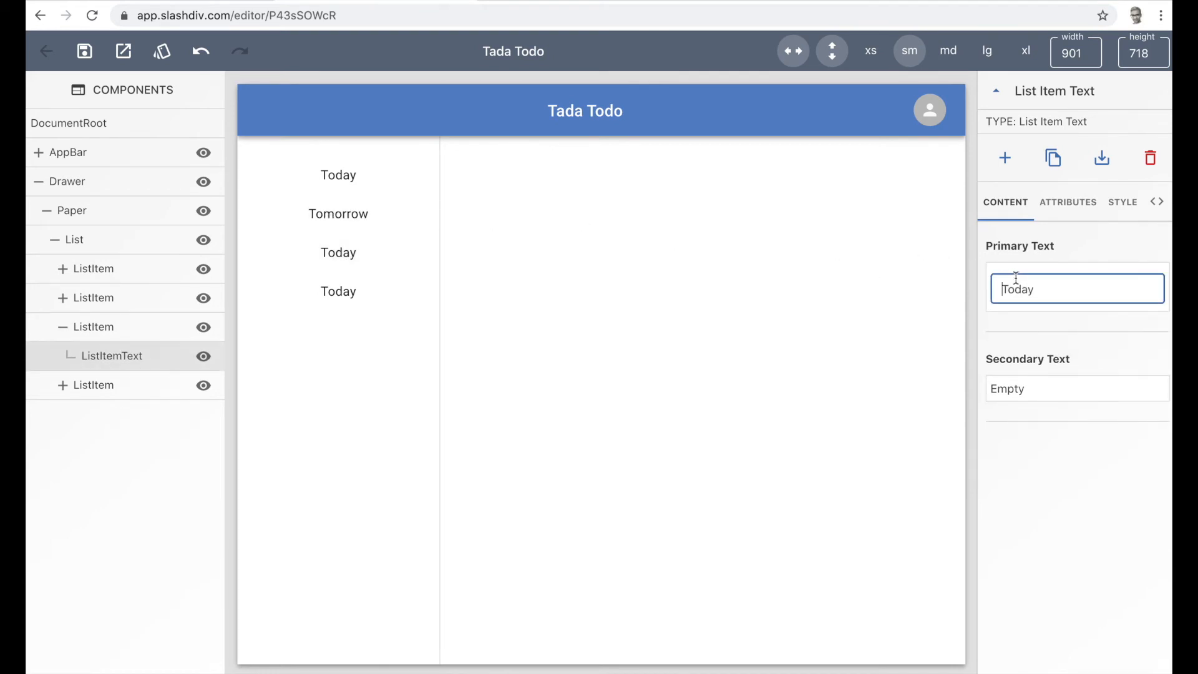
{"action": "key", "text": "super+a"}
{"action": "type", "text": "This week"}
{"action": "key", "text": "Return"}
Change the fourth list item's primary text to "This month".
{"action": "left_click", "coordinate": [334, 292]}
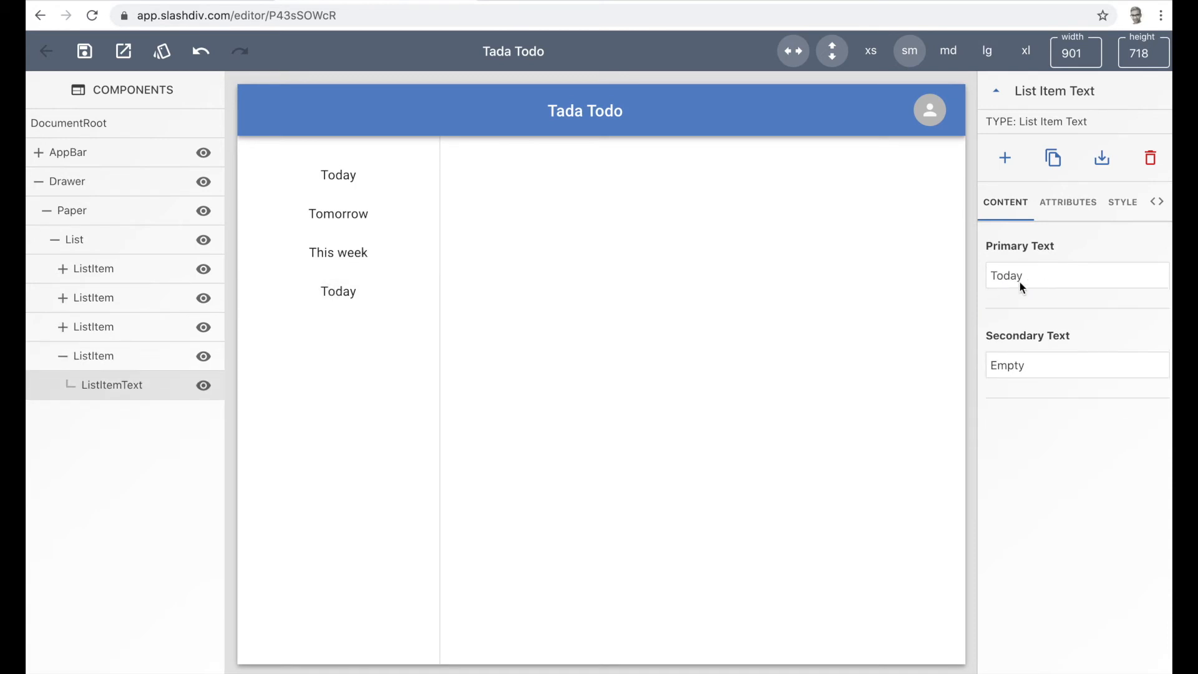
{"action": "left_click", "coordinate": [1020, 282]}
{"action": "key", "text": "super+a"}
{"action": "type", "text": "This month"}
{"action": "key", "text": "Return"}
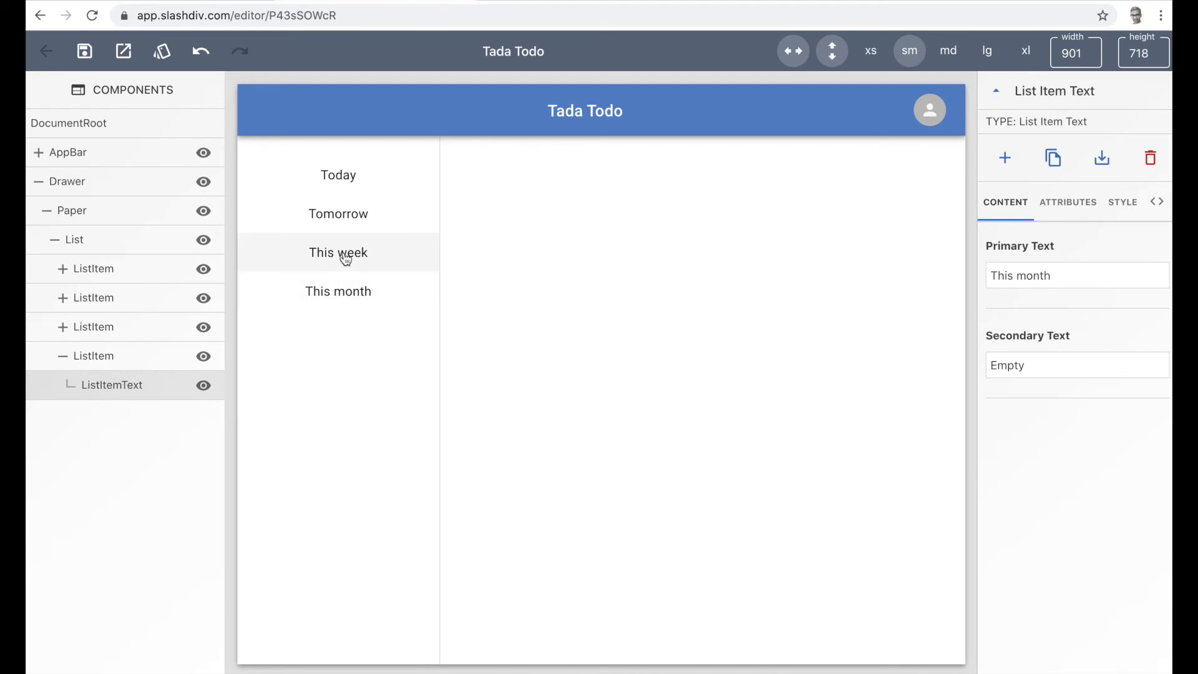
Switch to the Figma design and inspect the text color of the Today label in the drawer.
{"action": "left_click", "coordinate": [176, 2]}
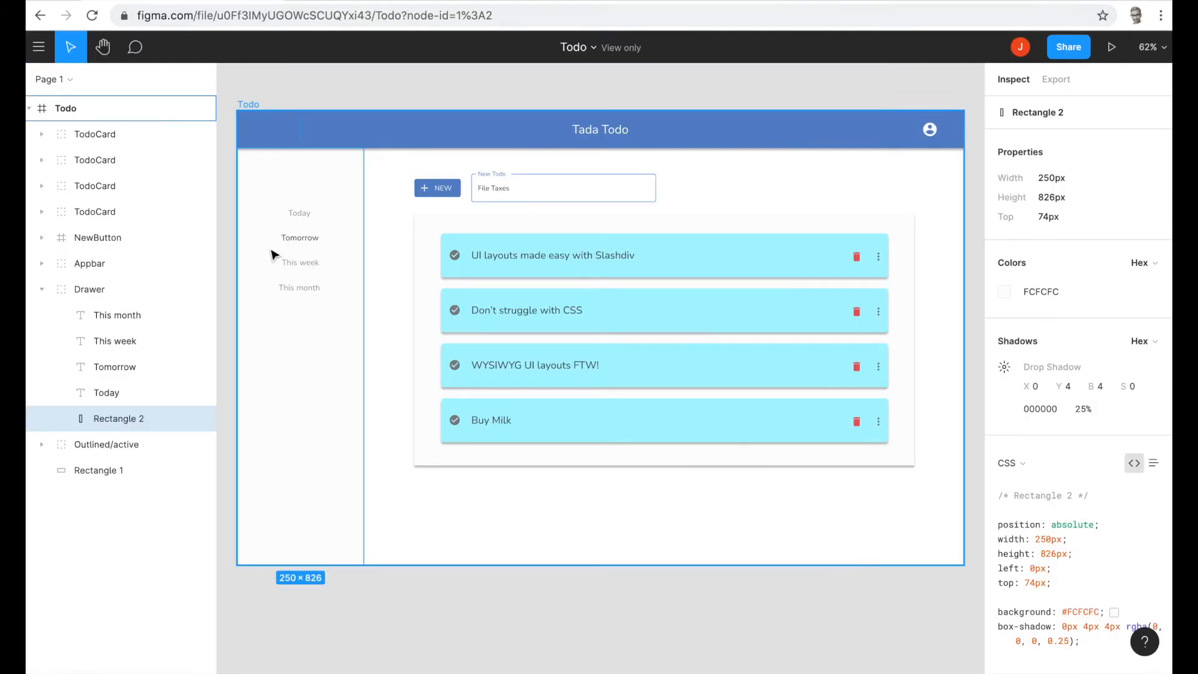
{"action": "mouse_move", "coordinate": [306, 241]}
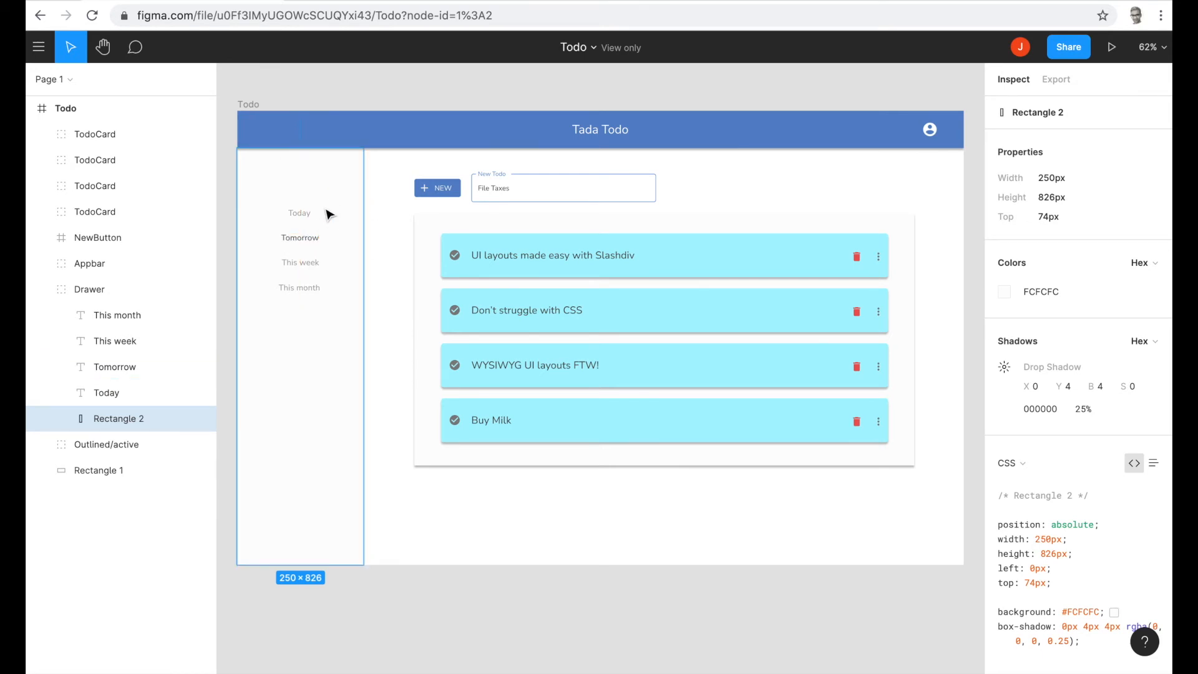
{"action": "left_click", "coordinate": [300, 214]}
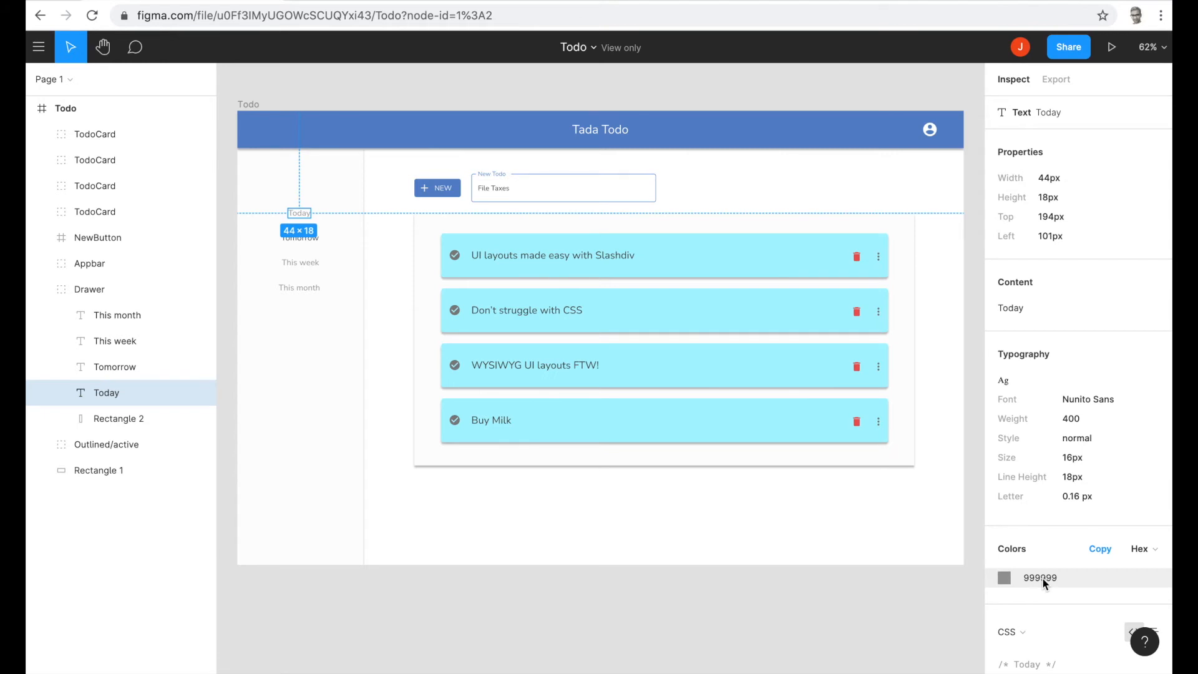
Switch back to Slashdiv and set the font color of the Today list item text to hex 999.
{"action": "key", "text": "ctrl+Tab"}
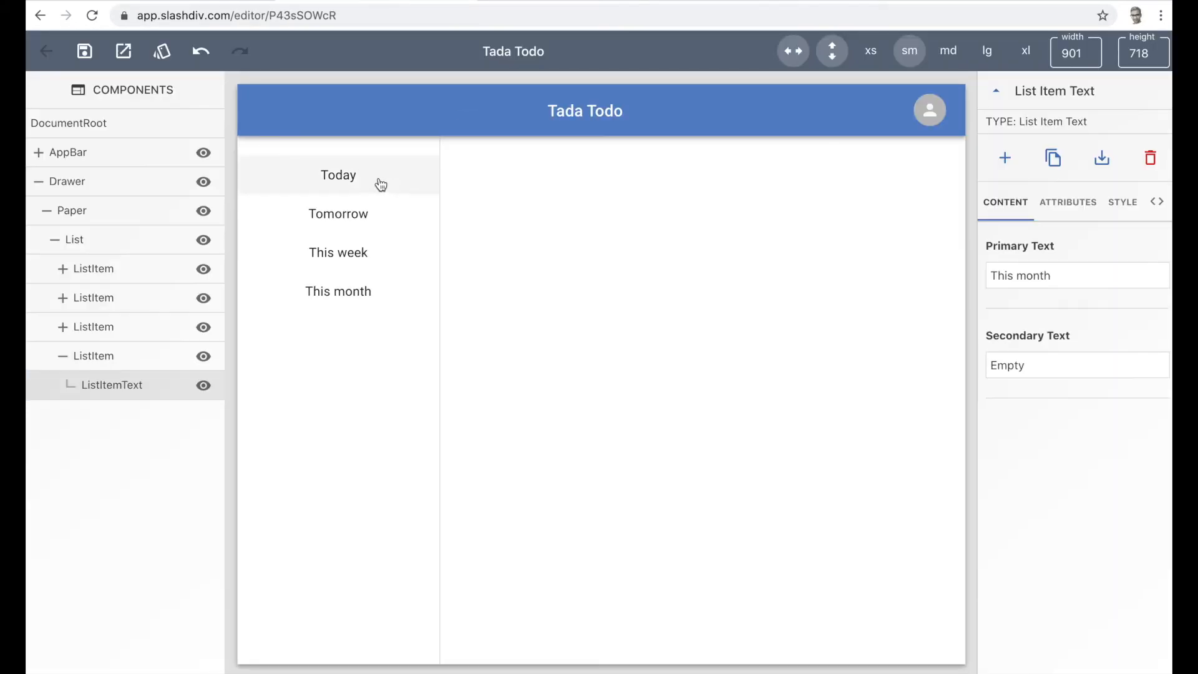
{"action": "left_click", "coordinate": [339, 180]}
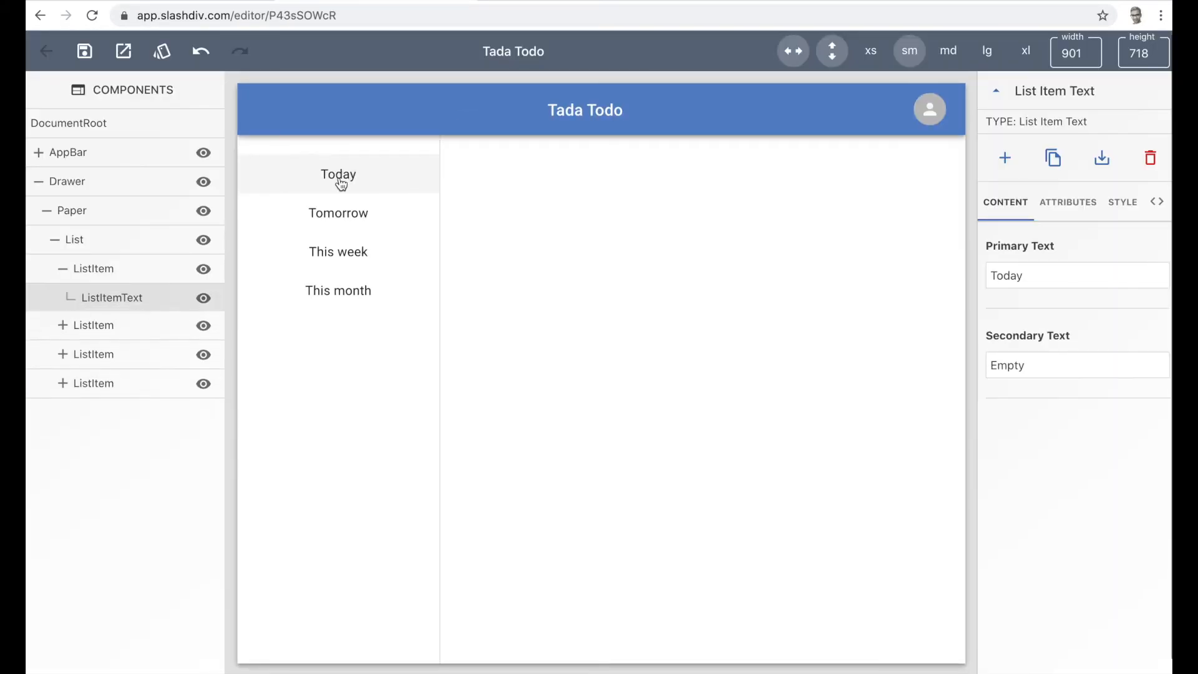
{"action": "left_click", "coordinate": [1121, 202]}
{"action": "scroll", "coordinate": [1121, 319], "scroll_direction": "down", "scroll_amount": 4}
{"action": "scroll", "coordinate": [1121, 319], "scroll_direction": "down", "scroll_amount": 1}
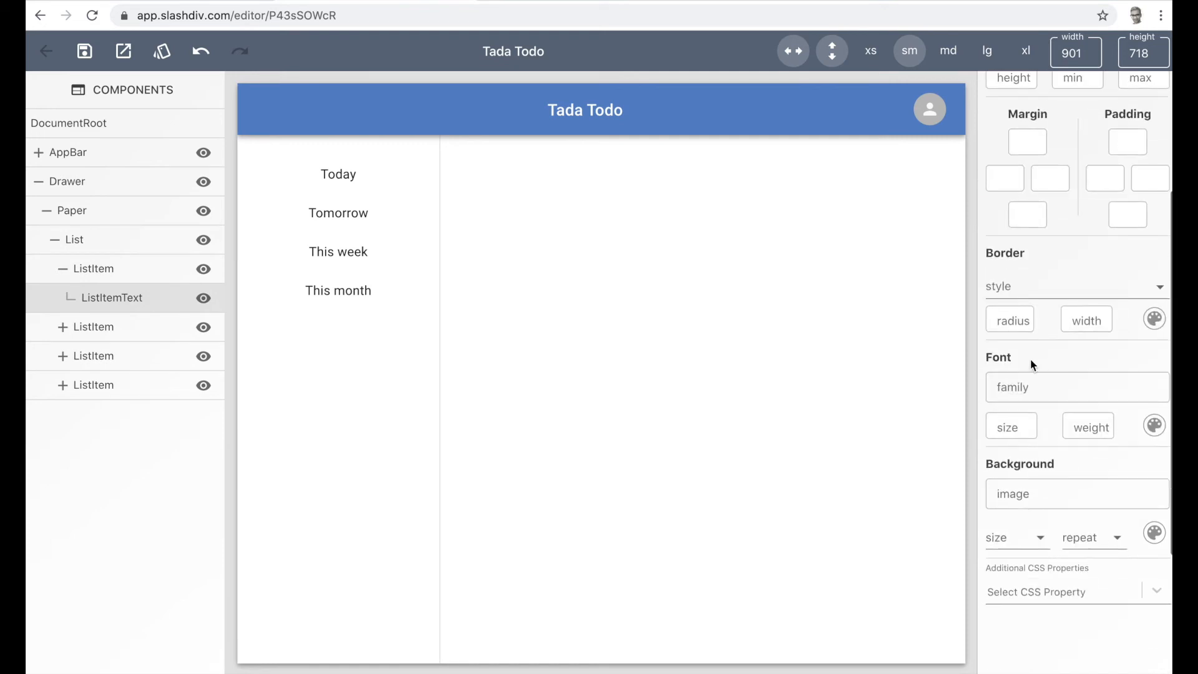
{"action": "left_click", "coordinate": [1155, 425]}
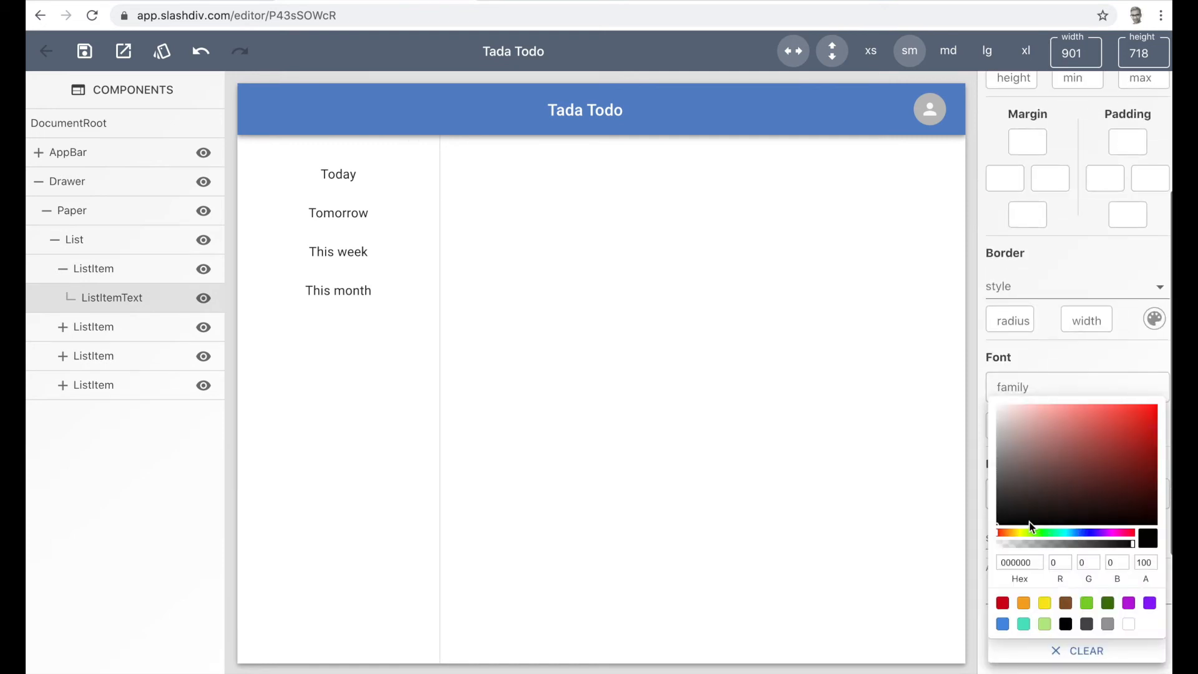
{"action": "double_click", "coordinate": [1019, 564]}
{"action": "type", "text": "999"}
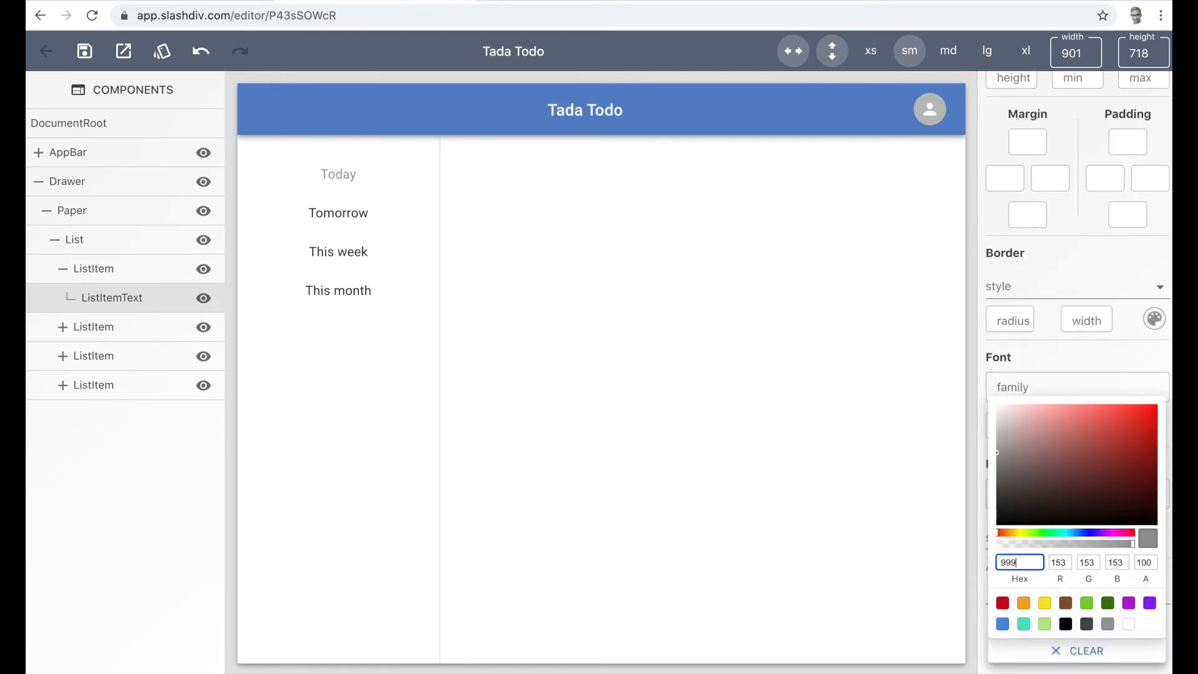
{"action": "left_click", "coordinate": [566, 342]}
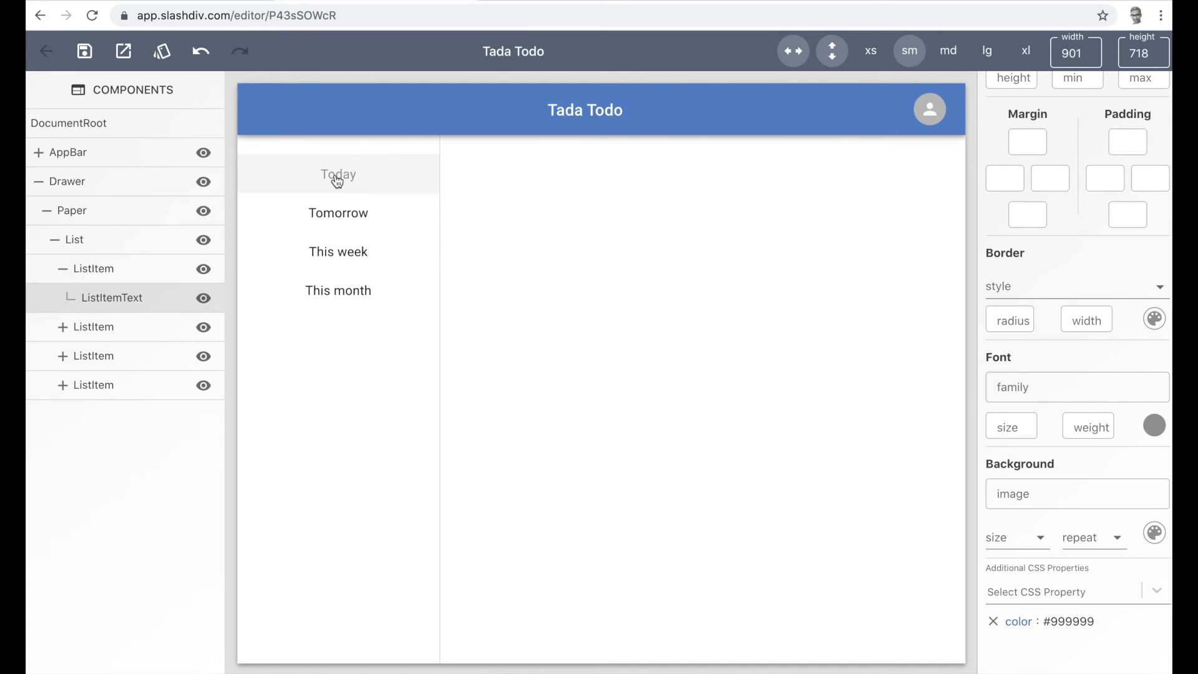
Link the style of the This week list item text to the Today list item text.
{"action": "left_click", "coordinate": [345, 255]}
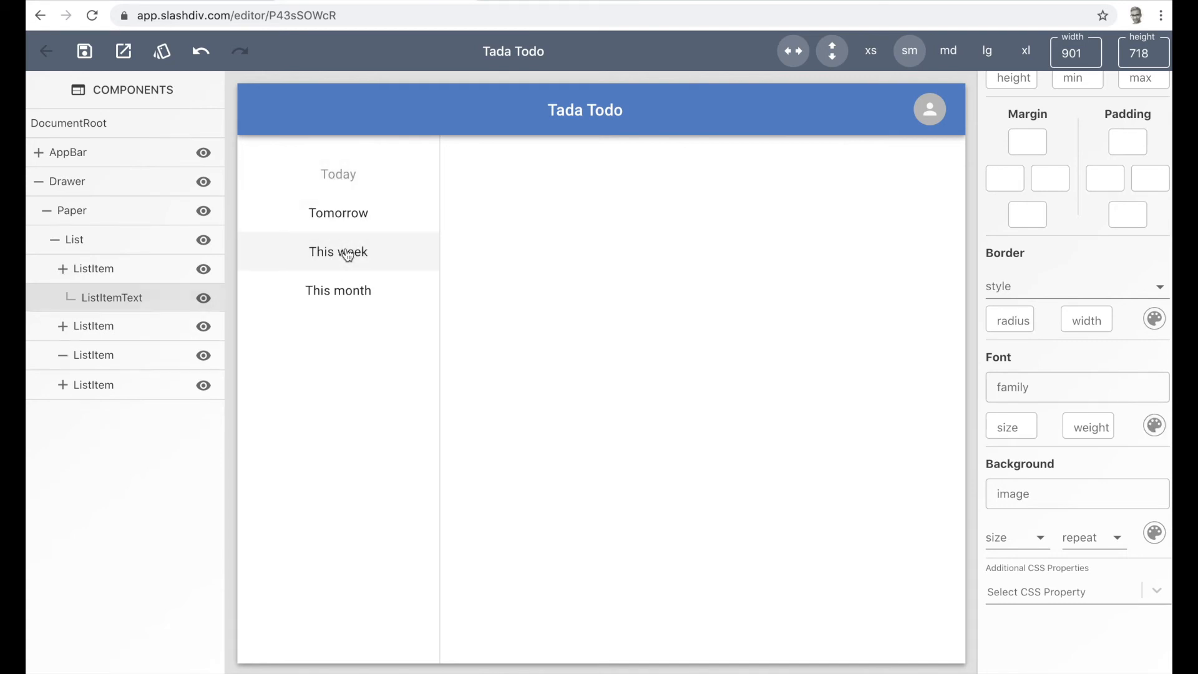
{"action": "scroll", "coordinate": [1022, 291], "scroll_direction": "up", "scroll_amount": 5}
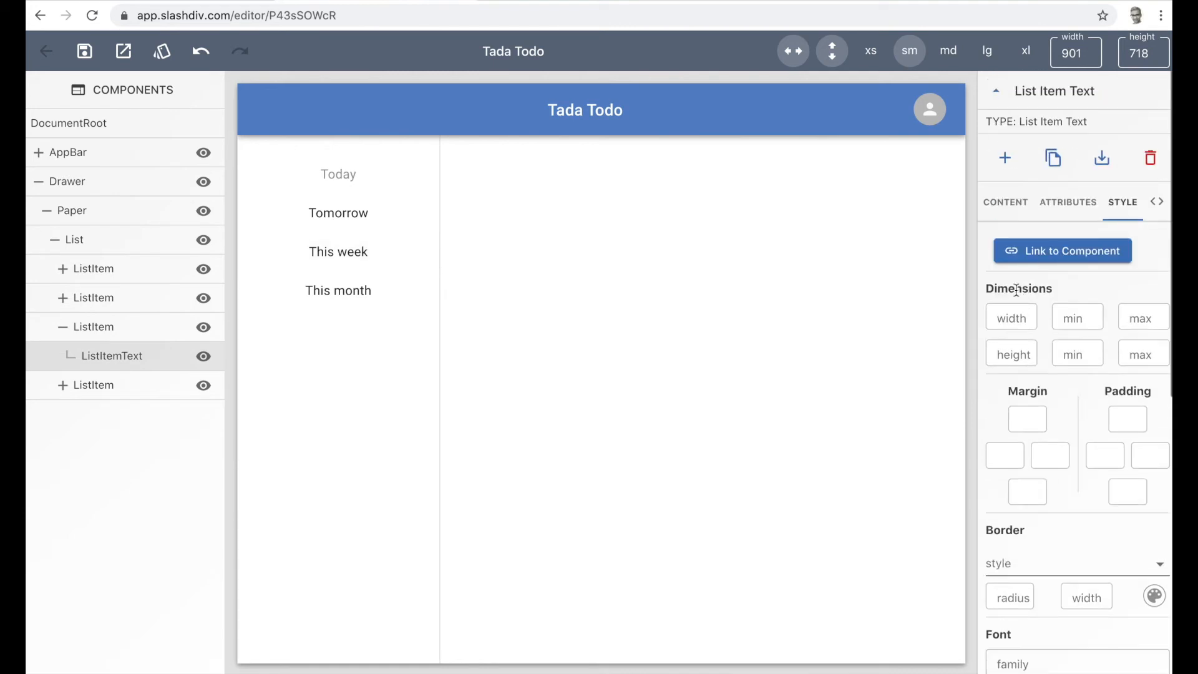
{"action": "left_click", "coordinate": [1068, 252]}
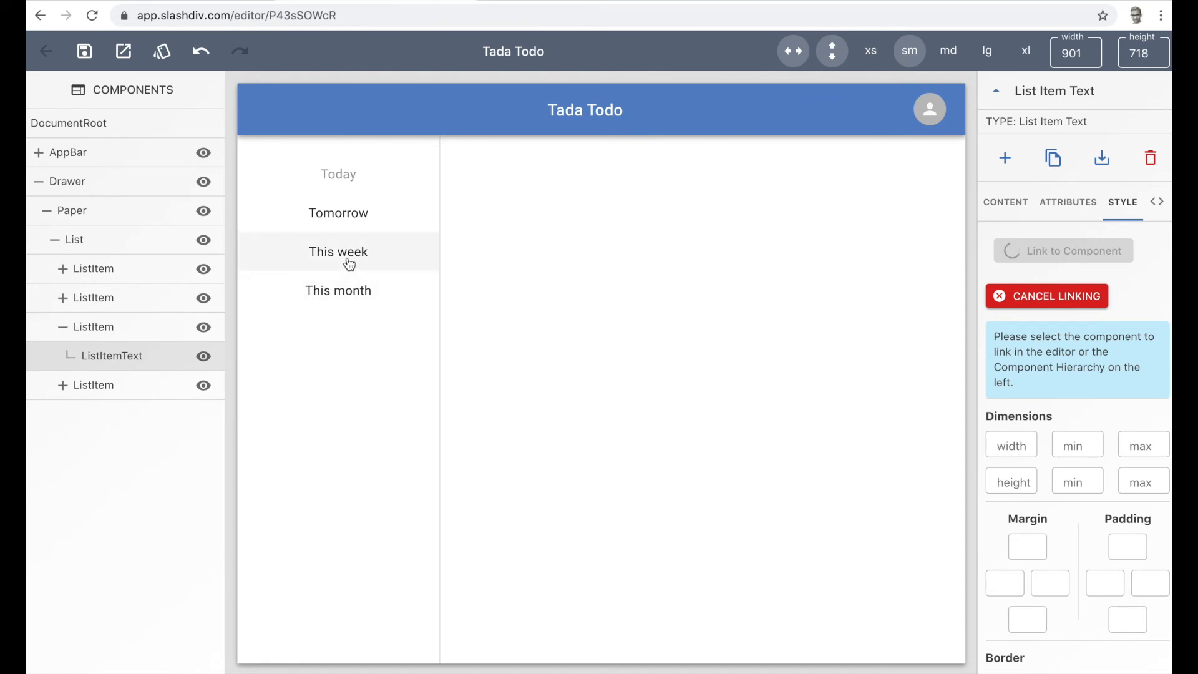
{"action": "left_click", "coordinate": [342, 177]}
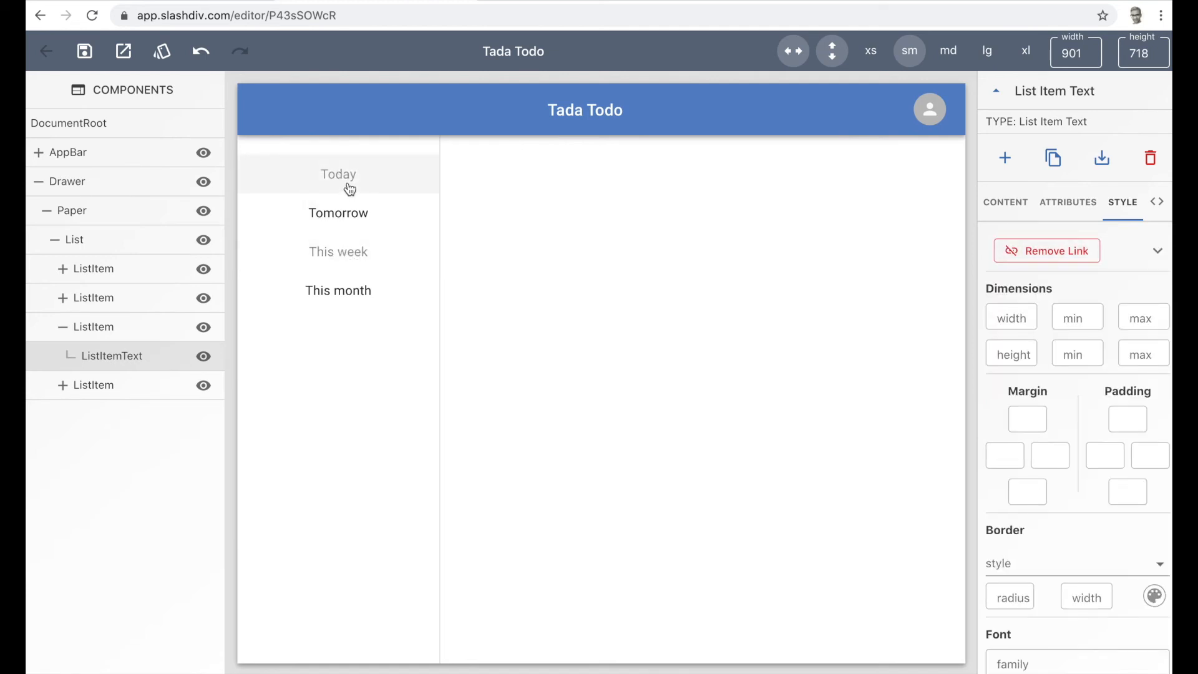
Link the style of the This month list item text to the This week list item text.
{"action": "left_click", "coordinate": [346, 291]}
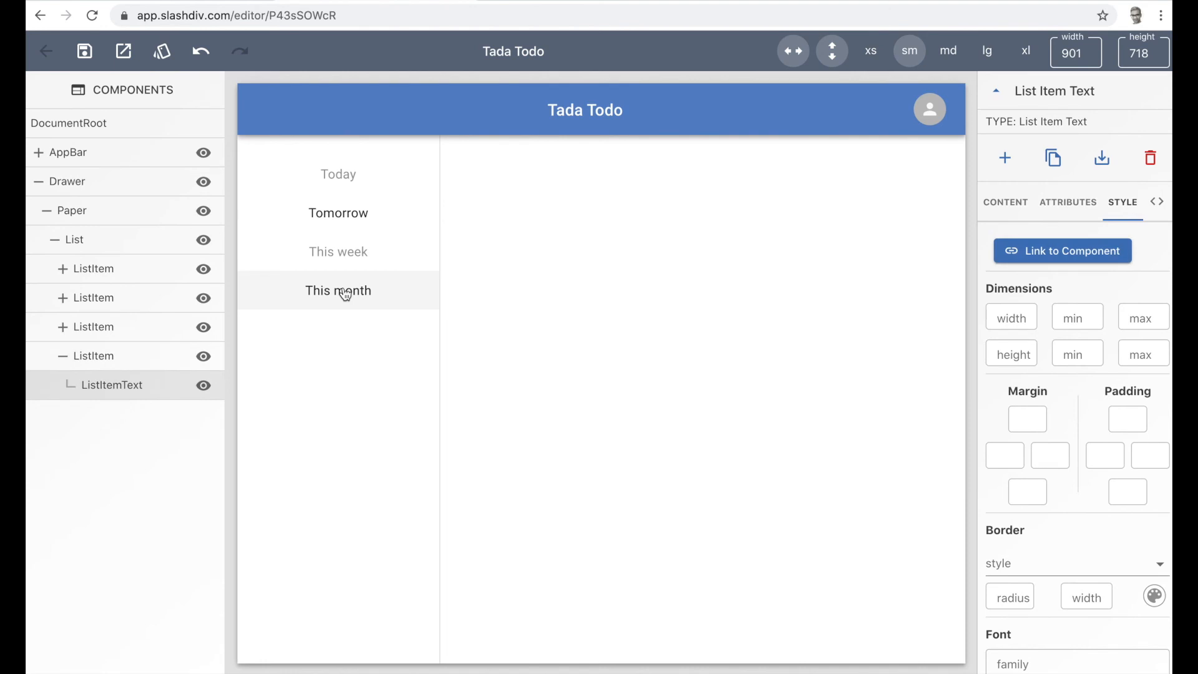
{"action": "left_click", "coordinate": [1065, 250]}
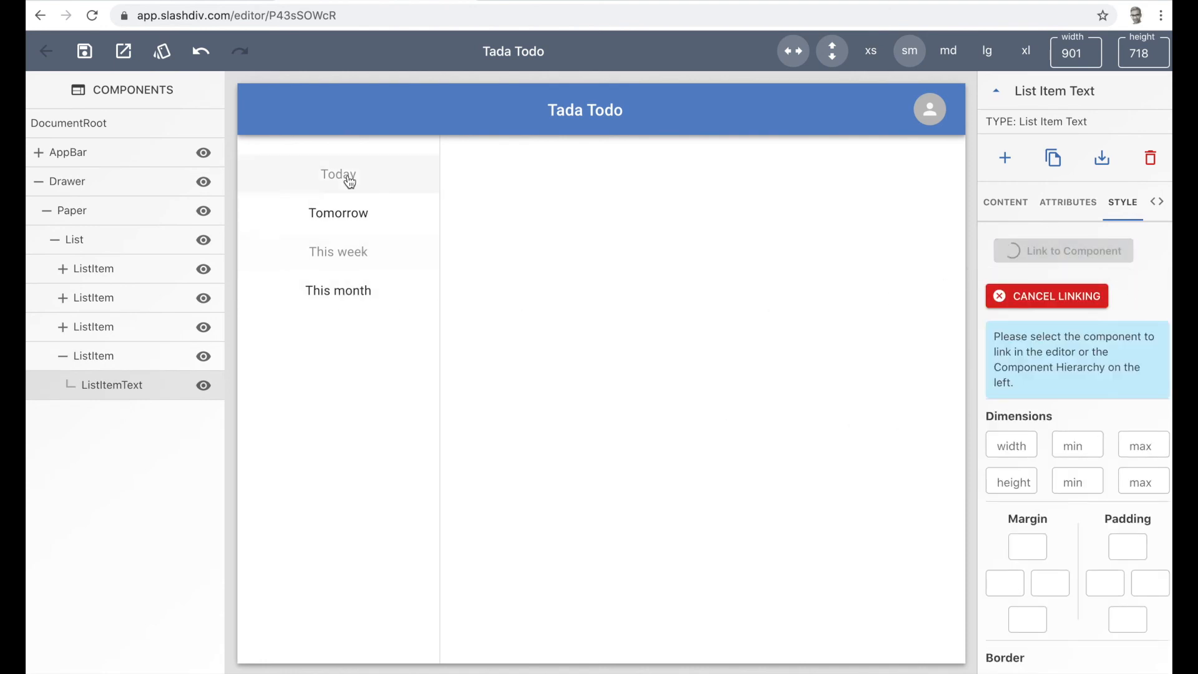
{"action": "left_click", "coordinate": [345, 252]}
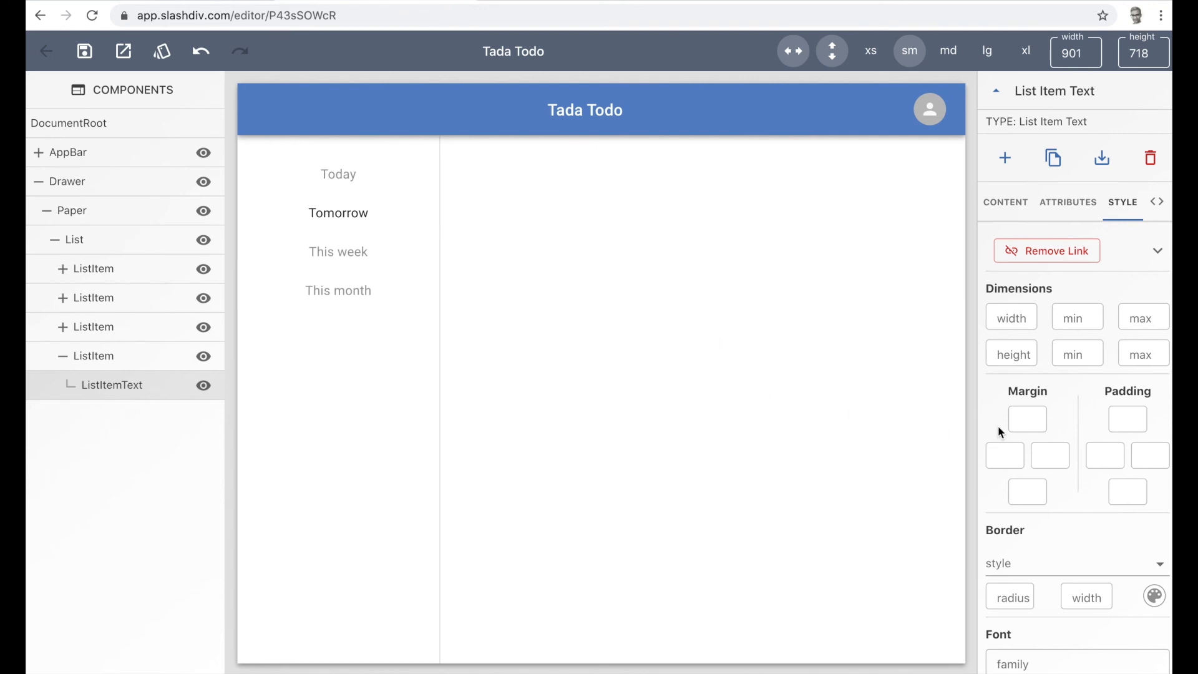
Try a solid border style on the linked This month text and remove the border-style property again.
{"action": "scroll", "coordinate": [1024, 517], "scroll_direction": "down", "scroll_amount": 2}
{"action": "scroll", "coordinate": [1024, 515], "scroll_direction": "down", "scroll_amount": 1}
{"action": "left_click", "coordinate": [1009, 378]}
{"action": "left_click", "coordinate": [1041, 653]}
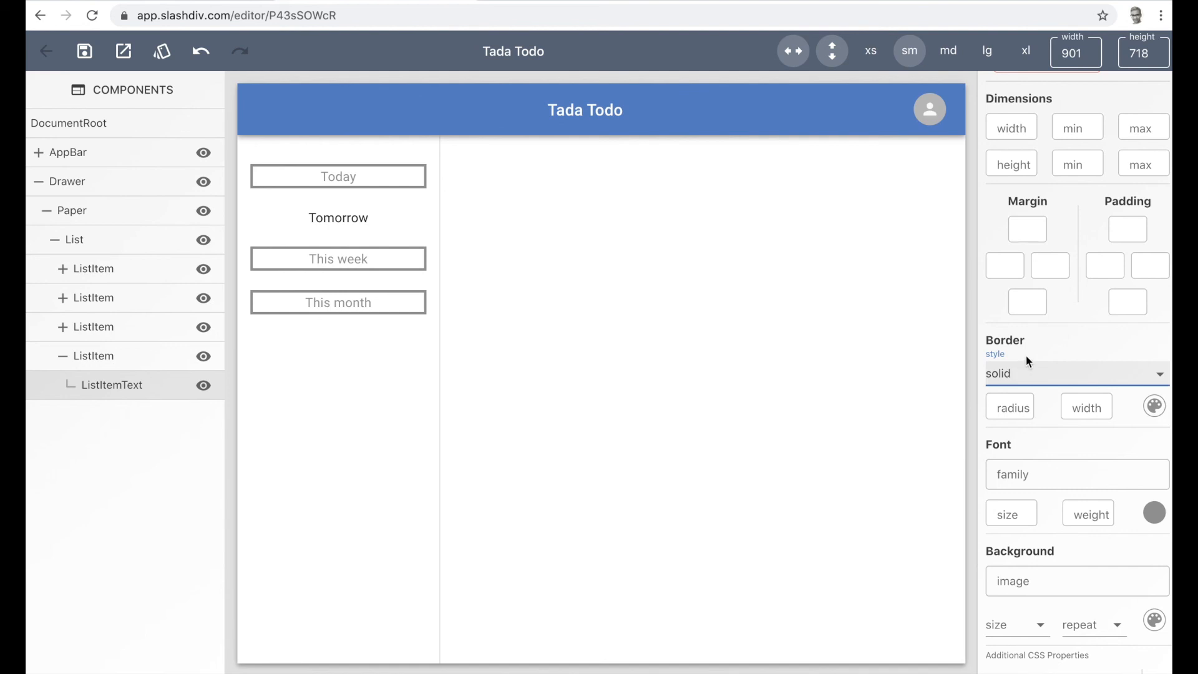
{"action": "scroll", "coordinate": [1077, 332], "scroll_direction": "down", "scroll_amount": 5}
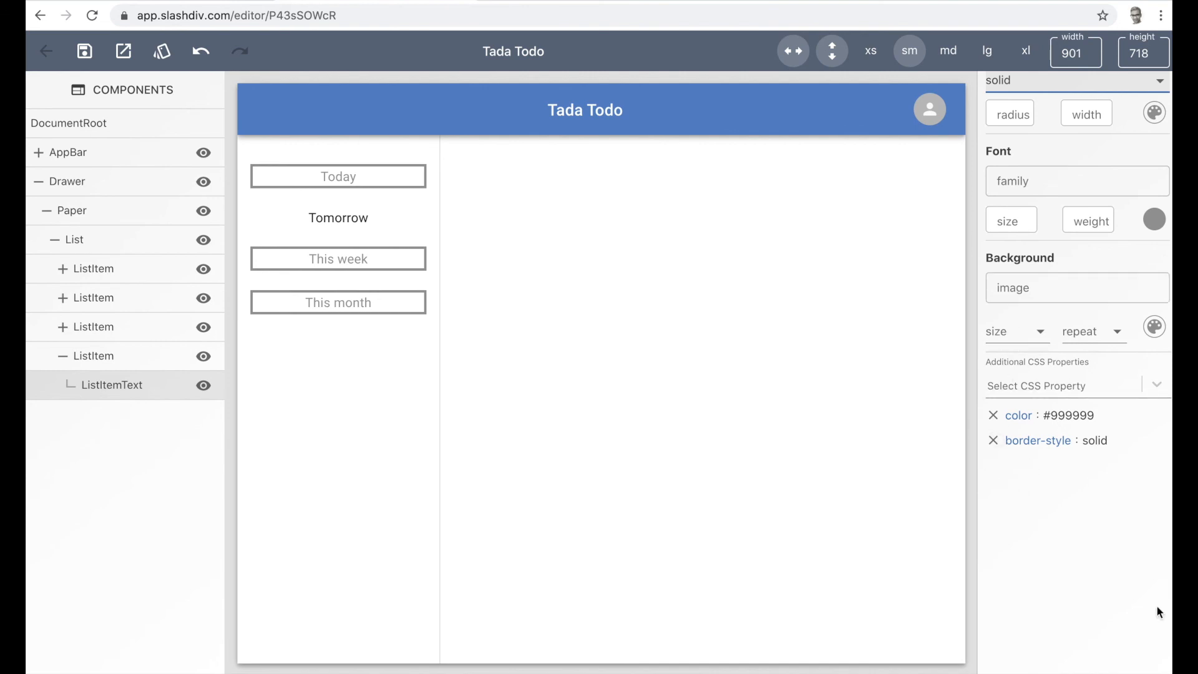
{"action": "left_click", "coordinate": [993, 441]}
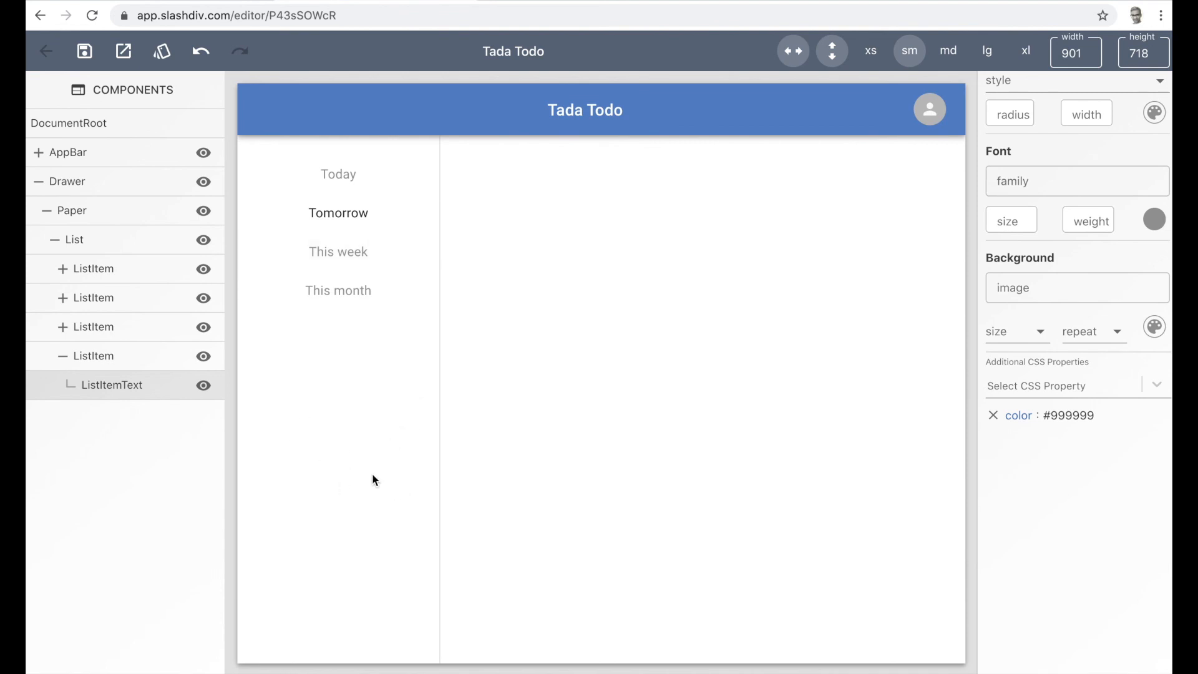
Check the drawer rectangle's fill color in the Figma design and set the drawer Paper's background color to fcfcfc in Slashdiv.
{"action": "left_click", "coordinate": [200, 1]}
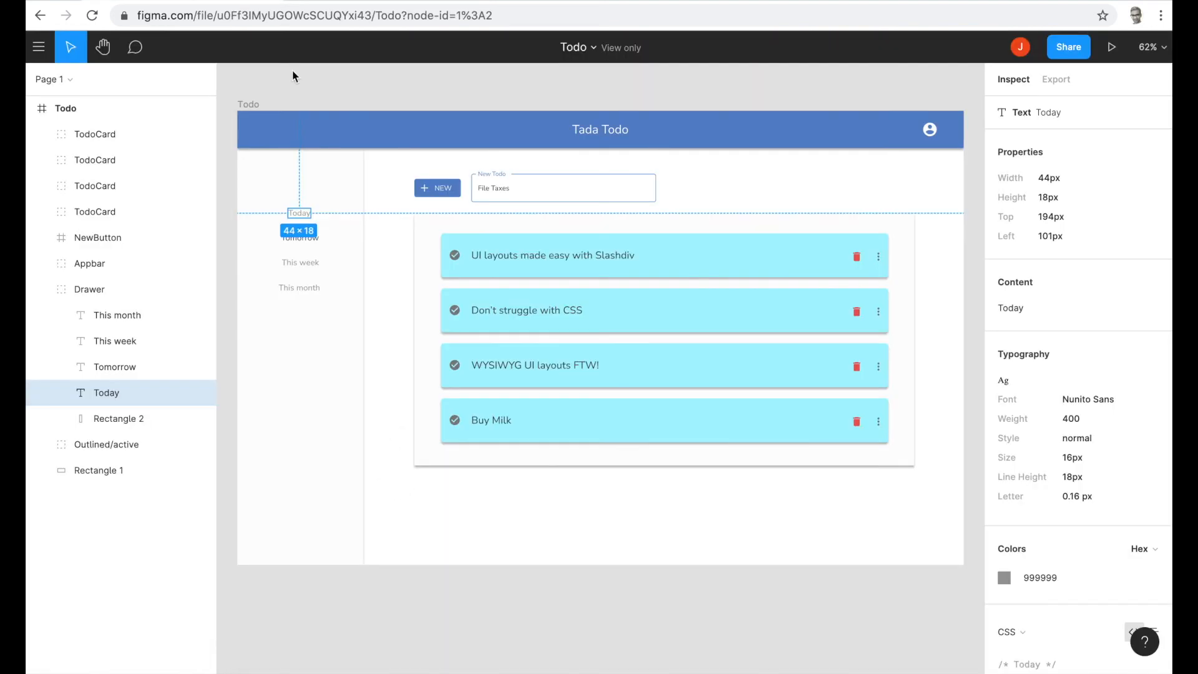
{"action": "left_click", "coordinate": [343, 179]}
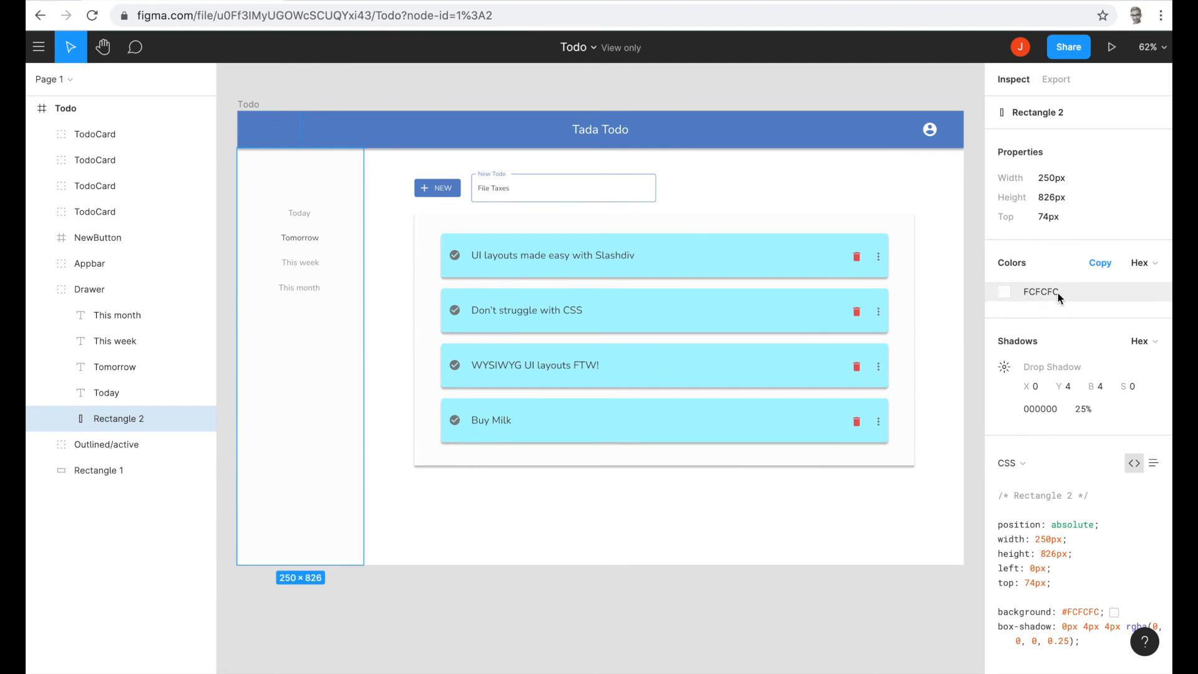
{"action": "left_click", "coordinate": [375, 2]}
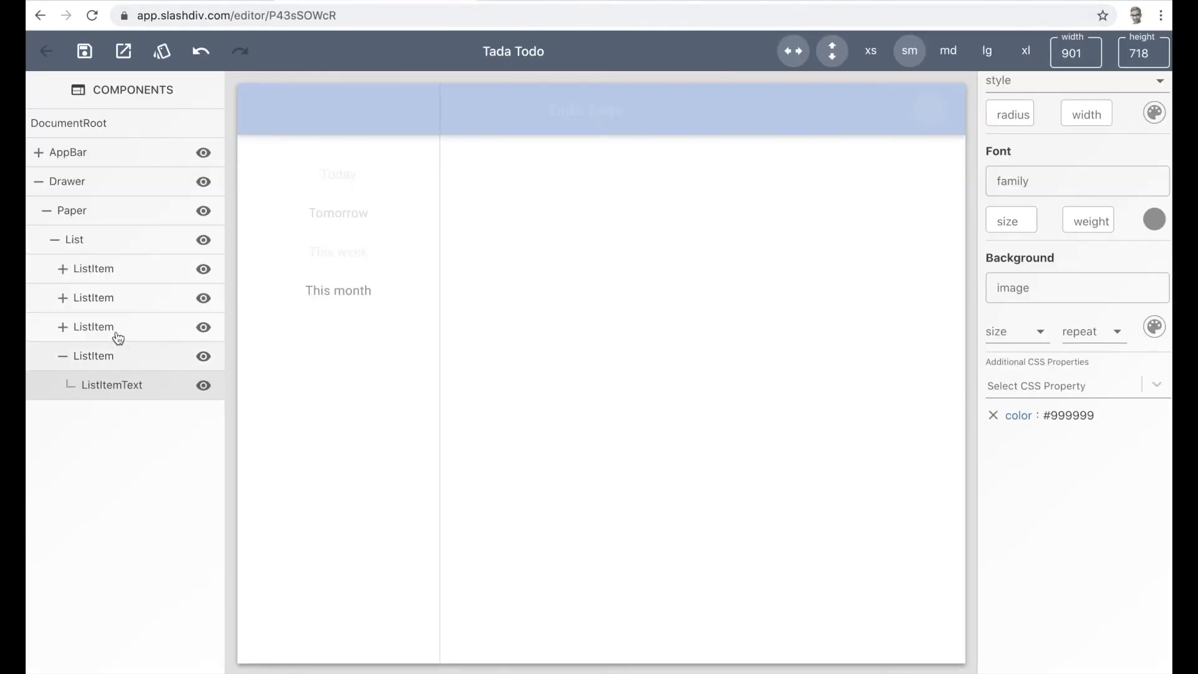
{"action": "left_click", "coordinate": [86, 217]}
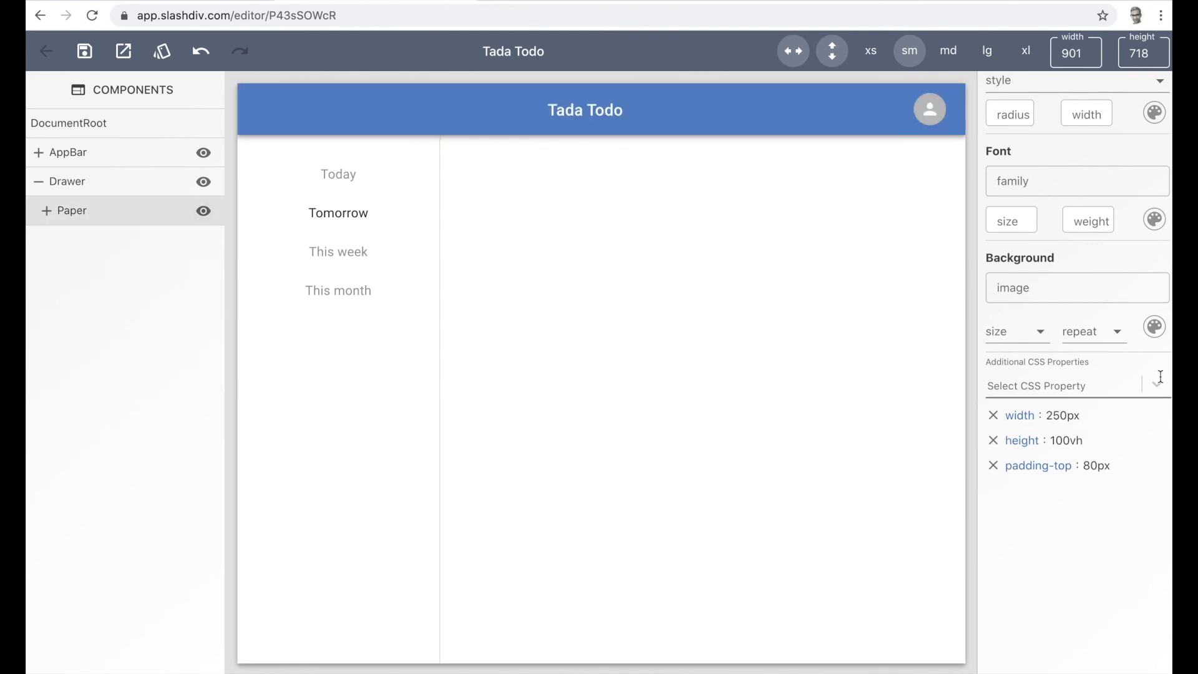
{"action": "left_click", "coordinate": [1156, 327]}
{"action": "double_click", "coordinate": [1022, 481]}
{"action": "type", "text": "fcfcfc"}
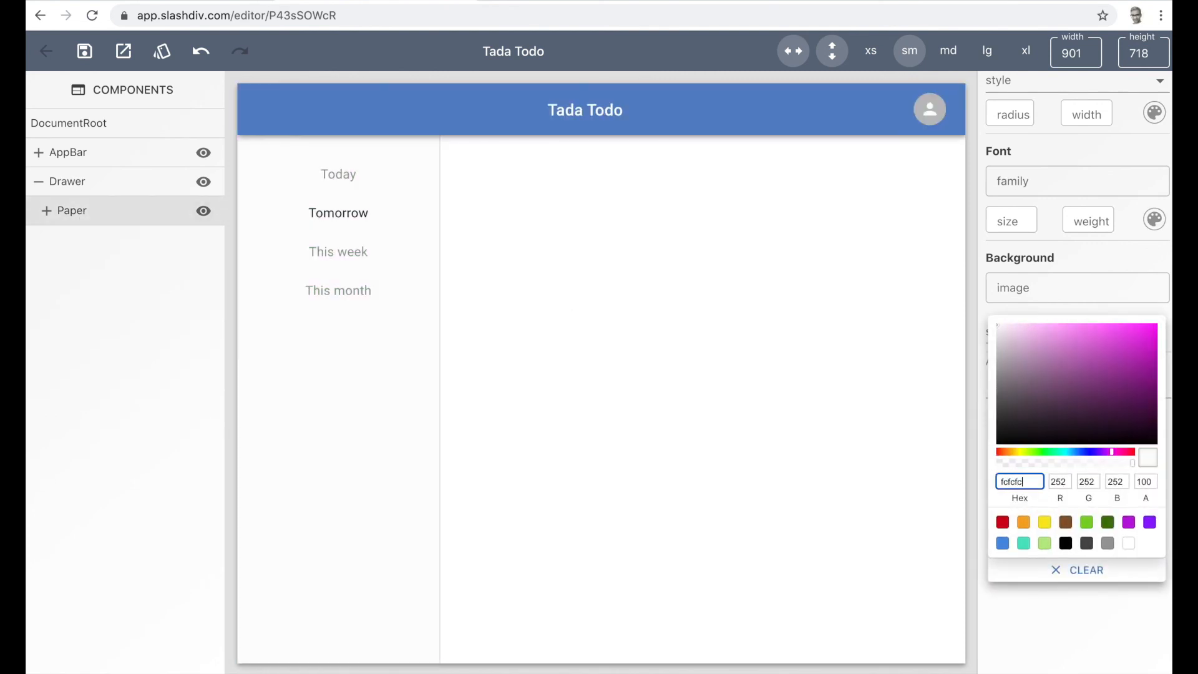
{"action": "left_click", "coordinate": [856, 430]}
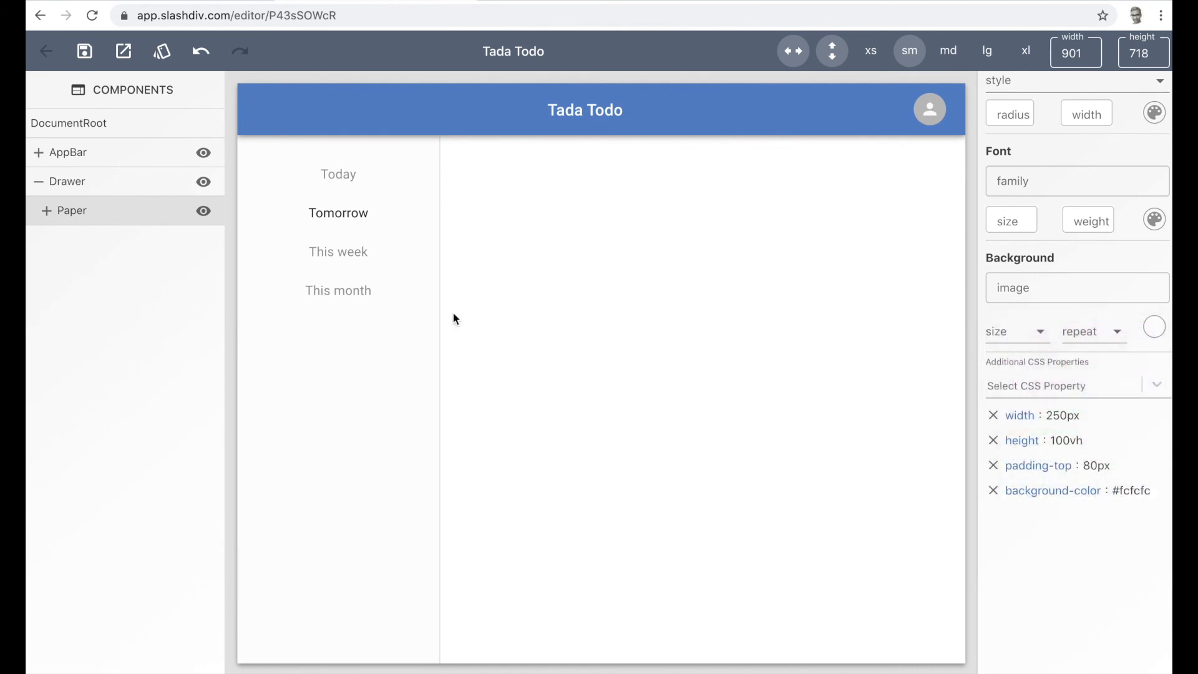
Set the top margin of the List inside the drawer's Paper to 60.
{"action": "left_click", "coordinate": [46, 210]}
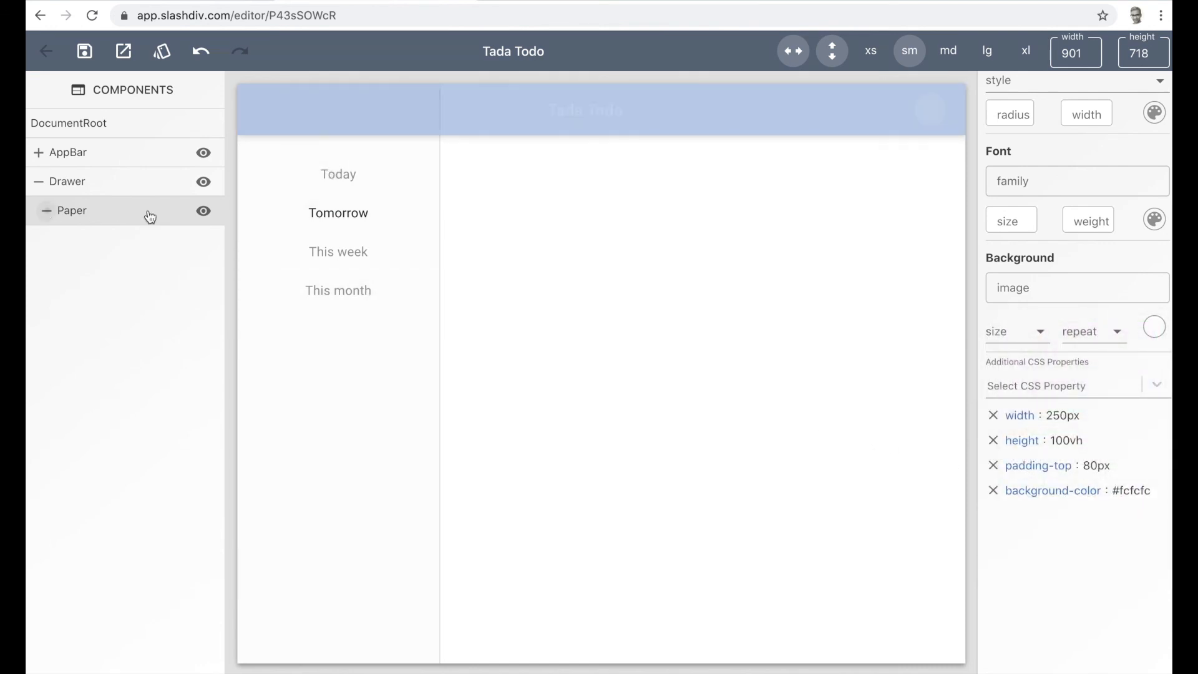
{"action": "left_click", "coordinate": [128, 249]}
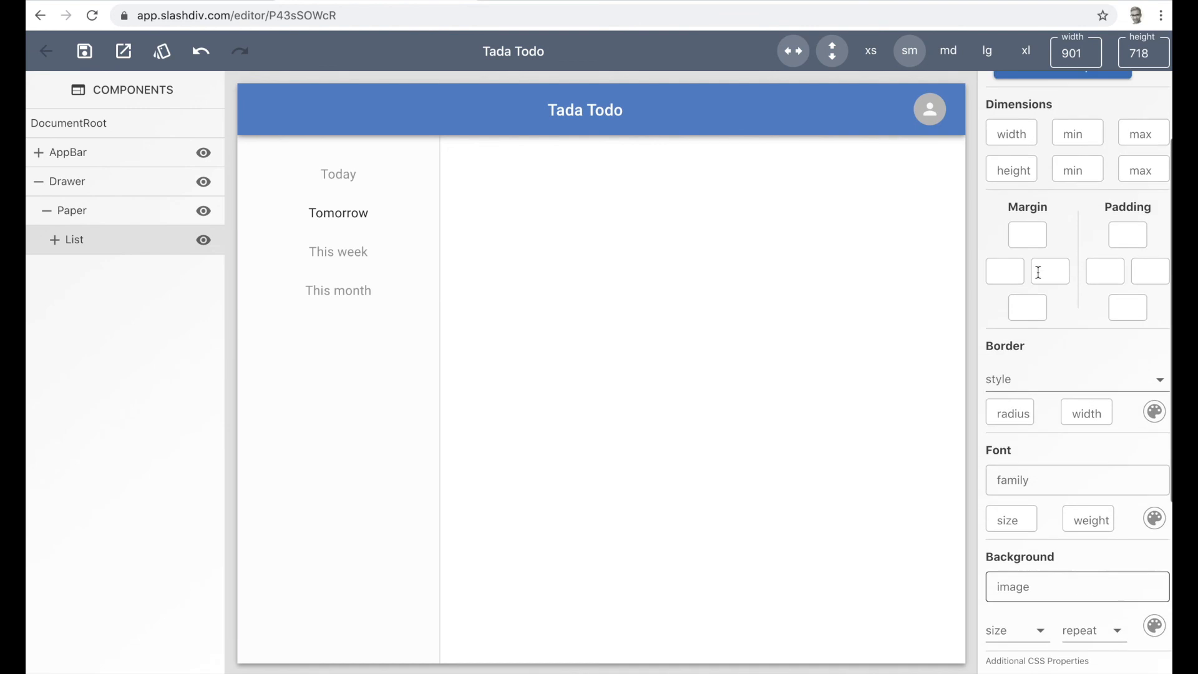
{"action": "left_click", "coordinate": [1034, 273]}
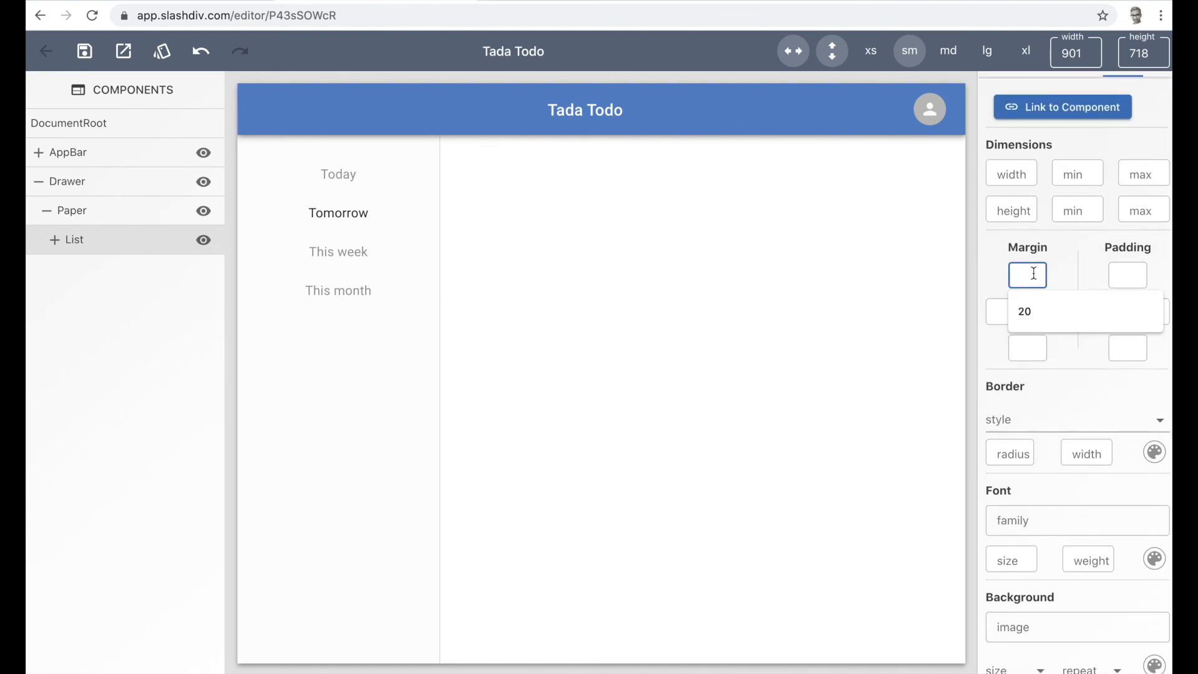
{"action": "type", "text": "40"}
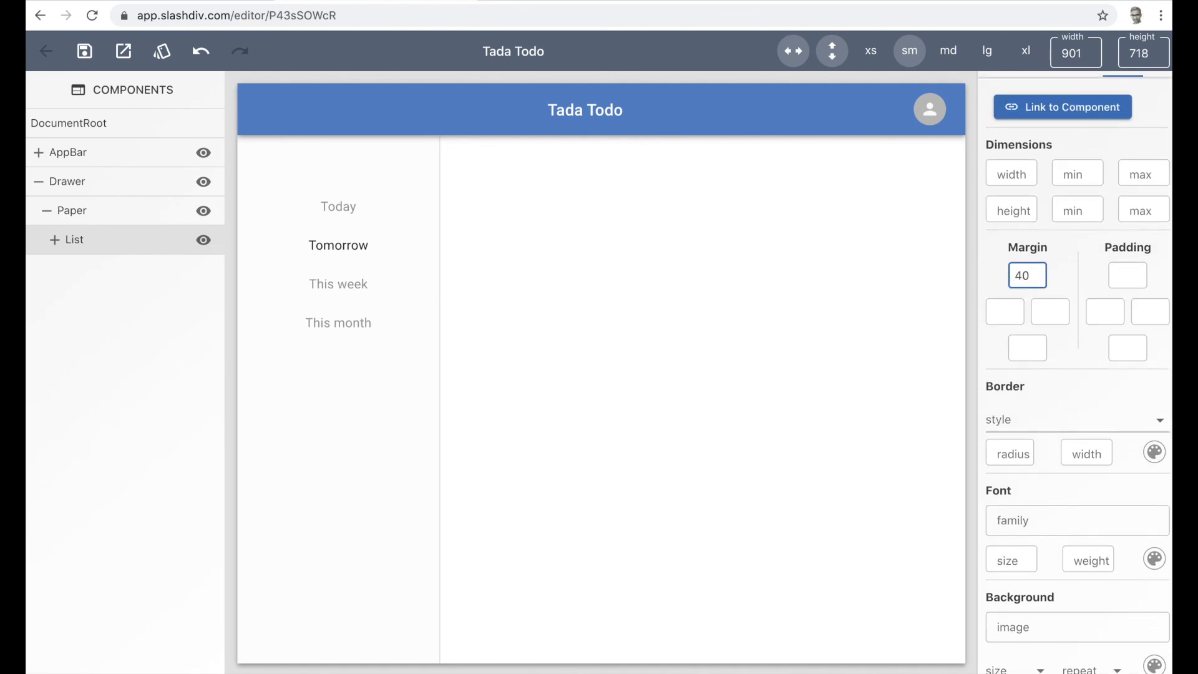
{"action": "key", "text": "BackSpace"}
{"action": "type", "text": "6"}
{"action": "left_click", "coordinate": [696, 359]}
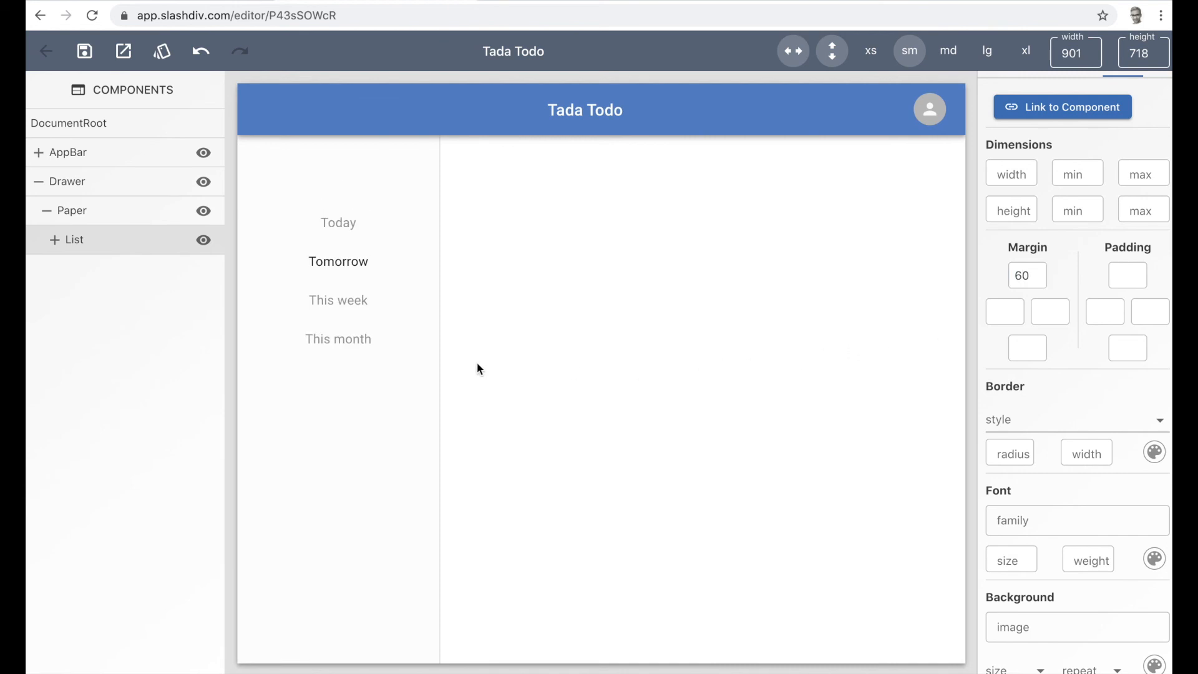